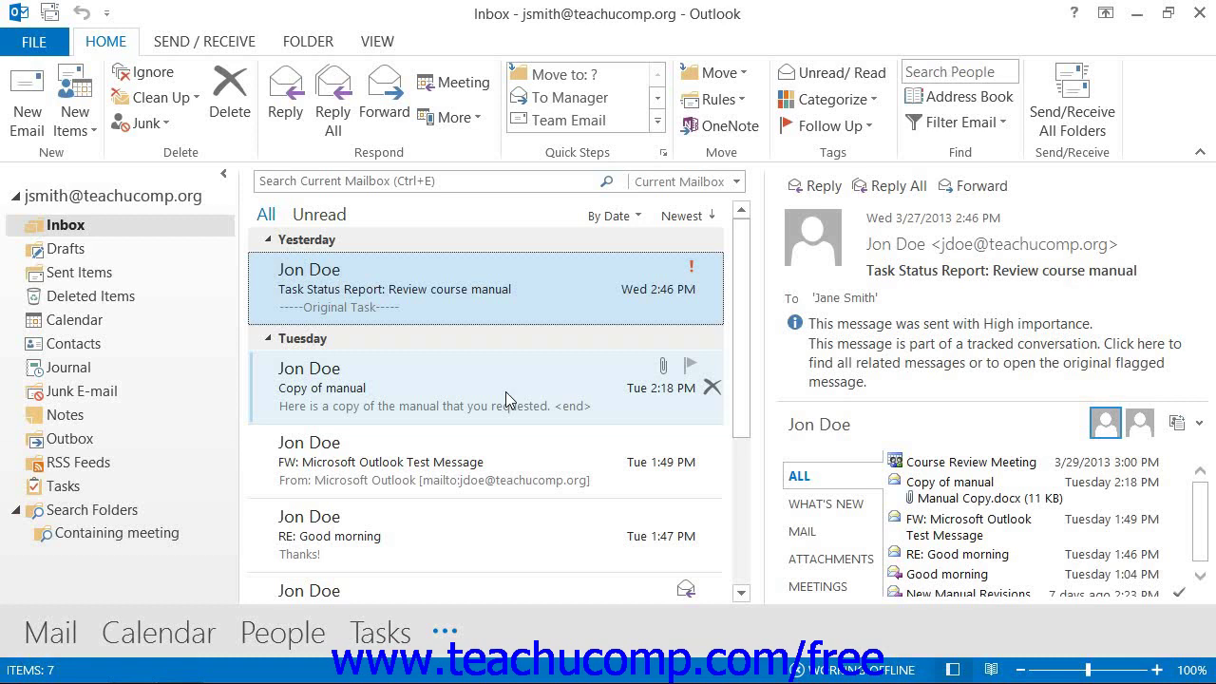
Open the management of all Inbox views and start a new view named MyView
click(378, 44)
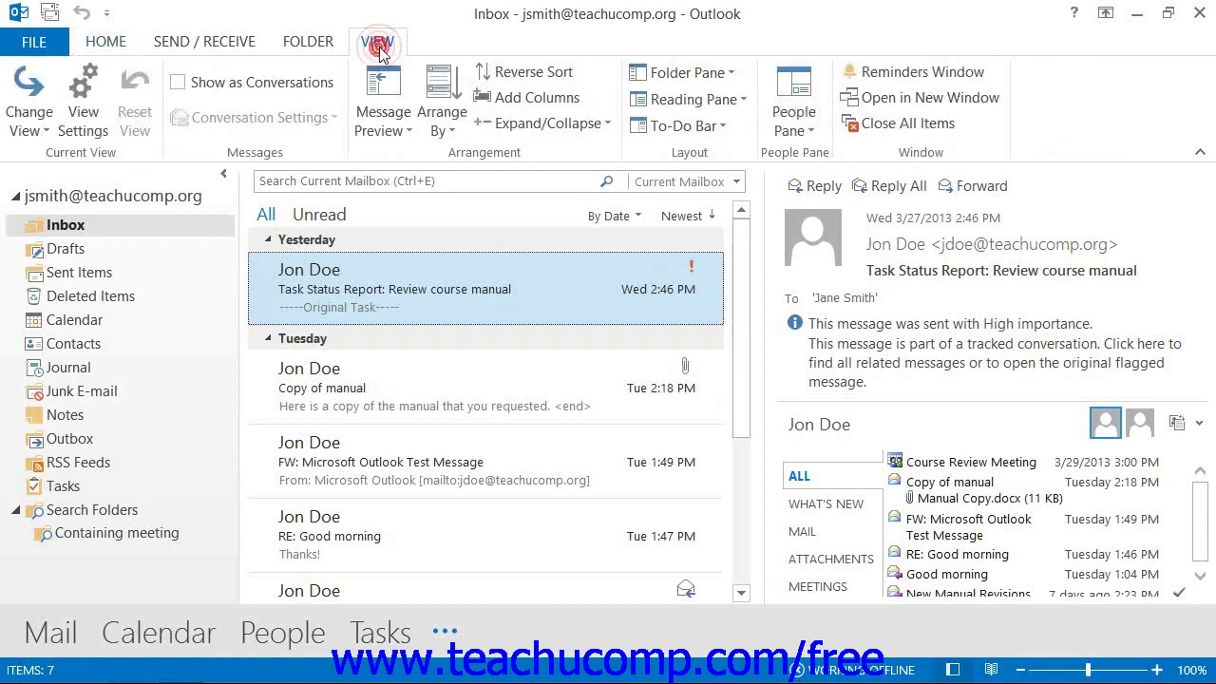
click(32, 116)
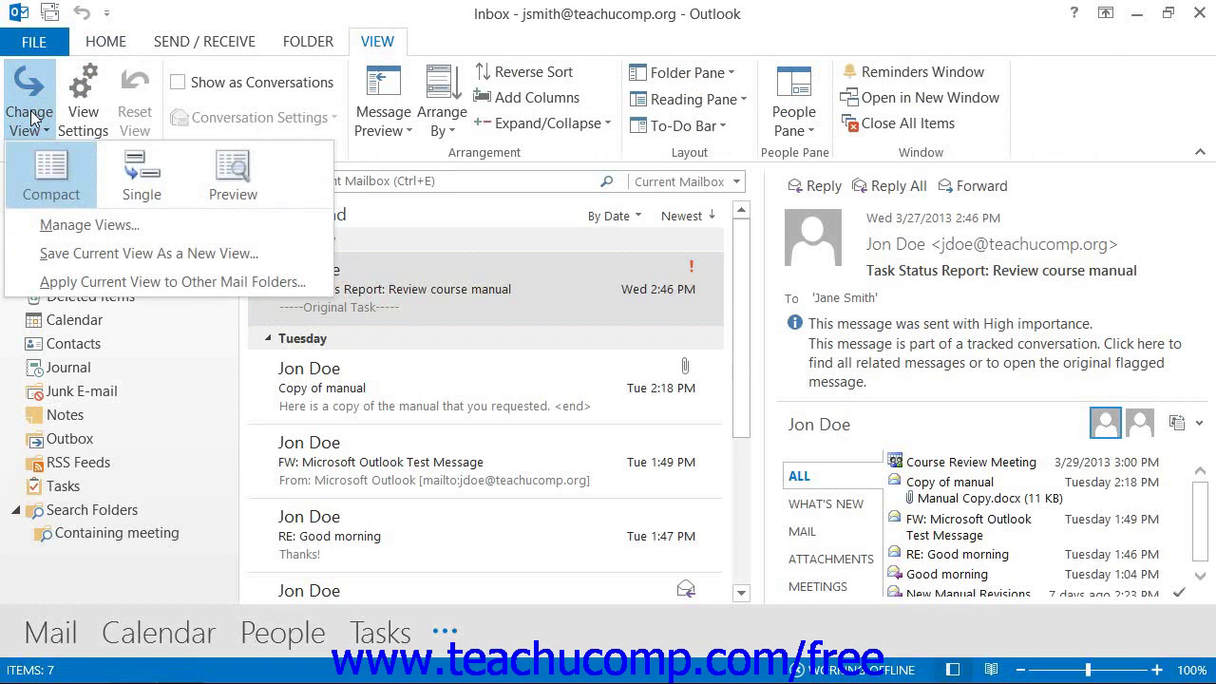
click(76, 228)
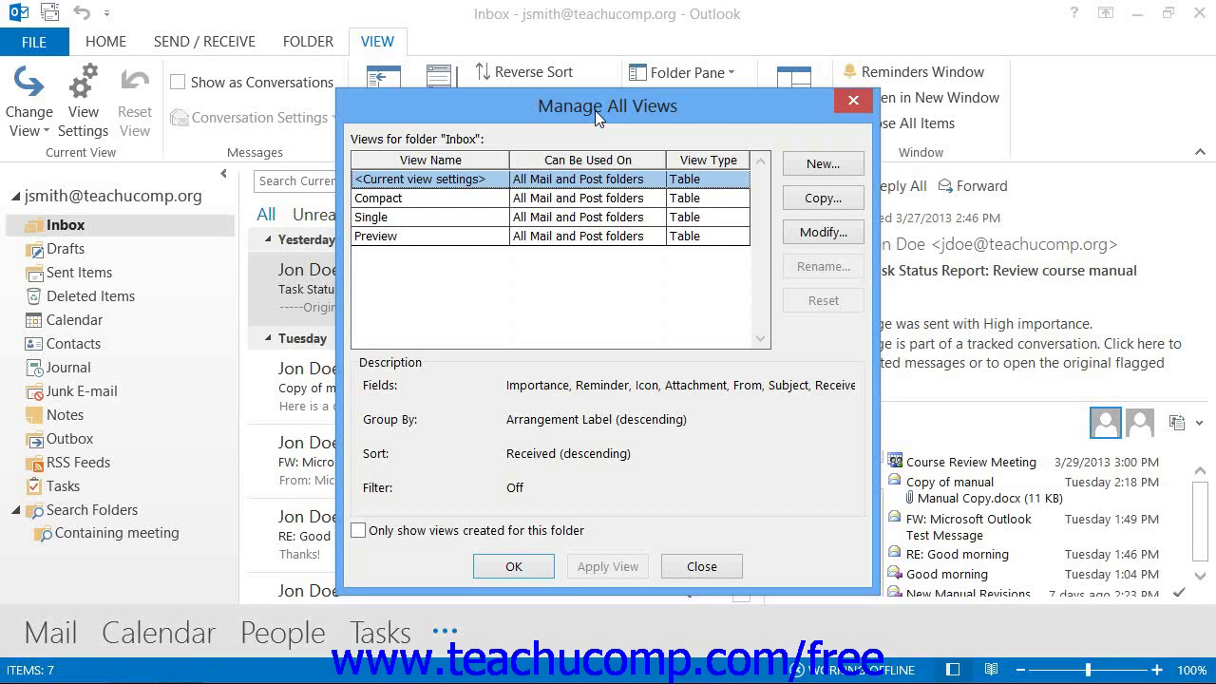
click(451, 218)
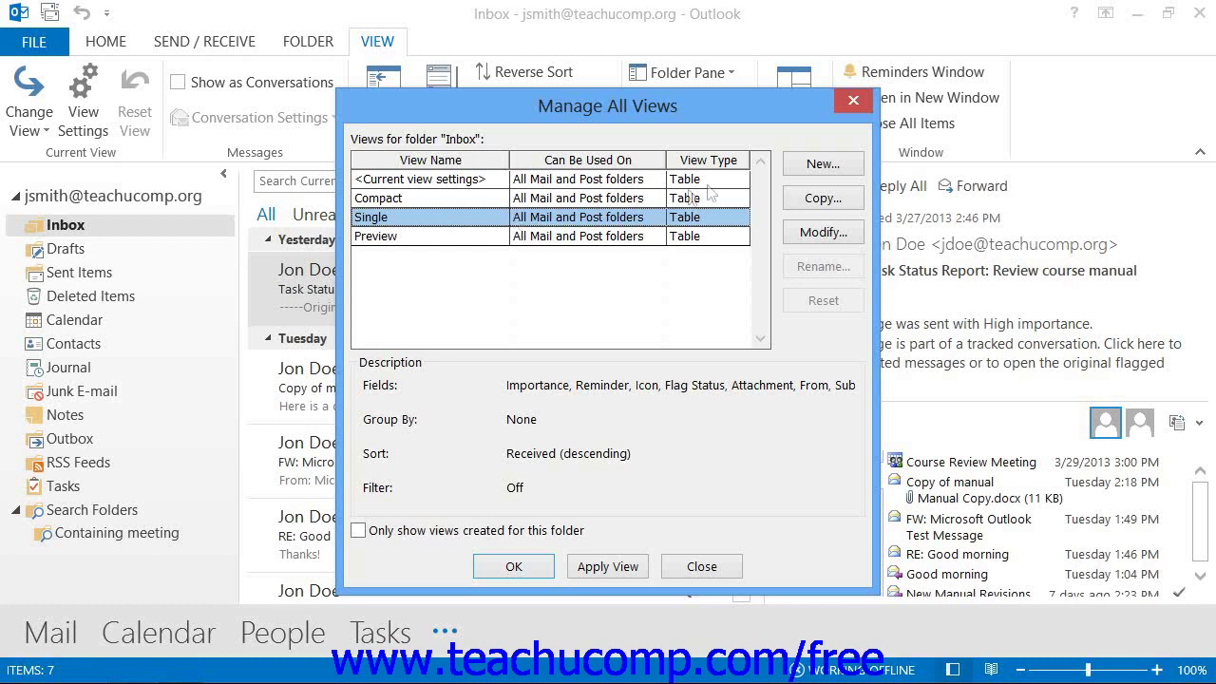
click(822, 165)
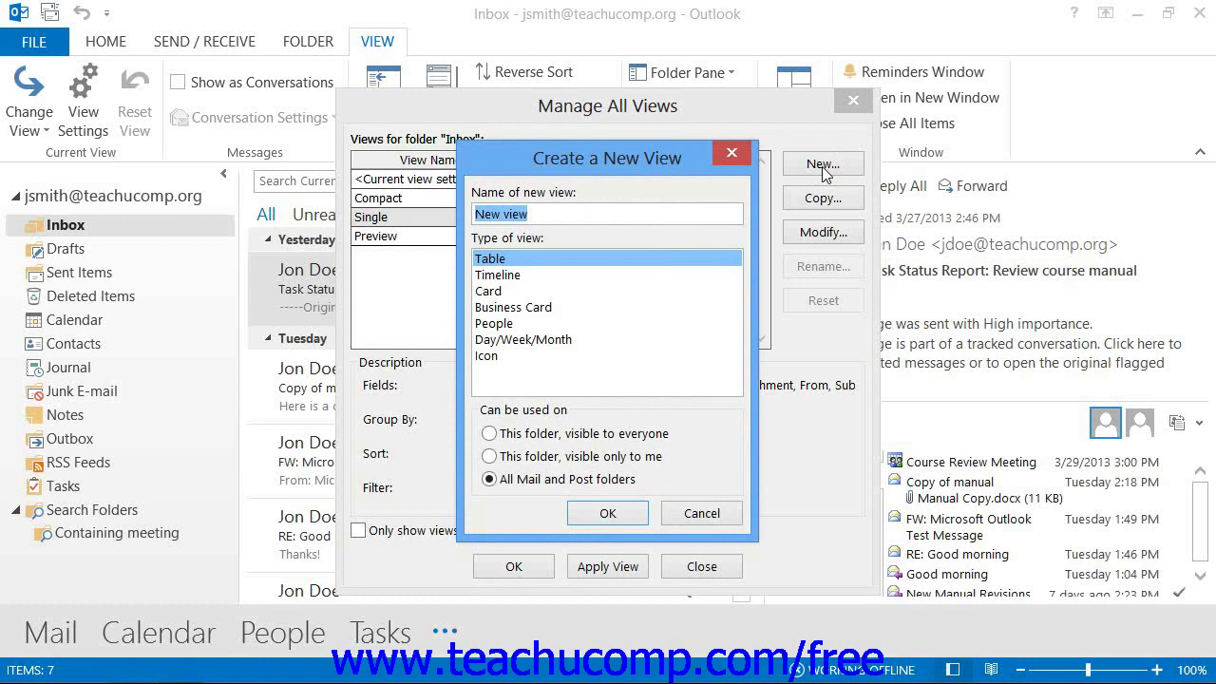
text(MyView)
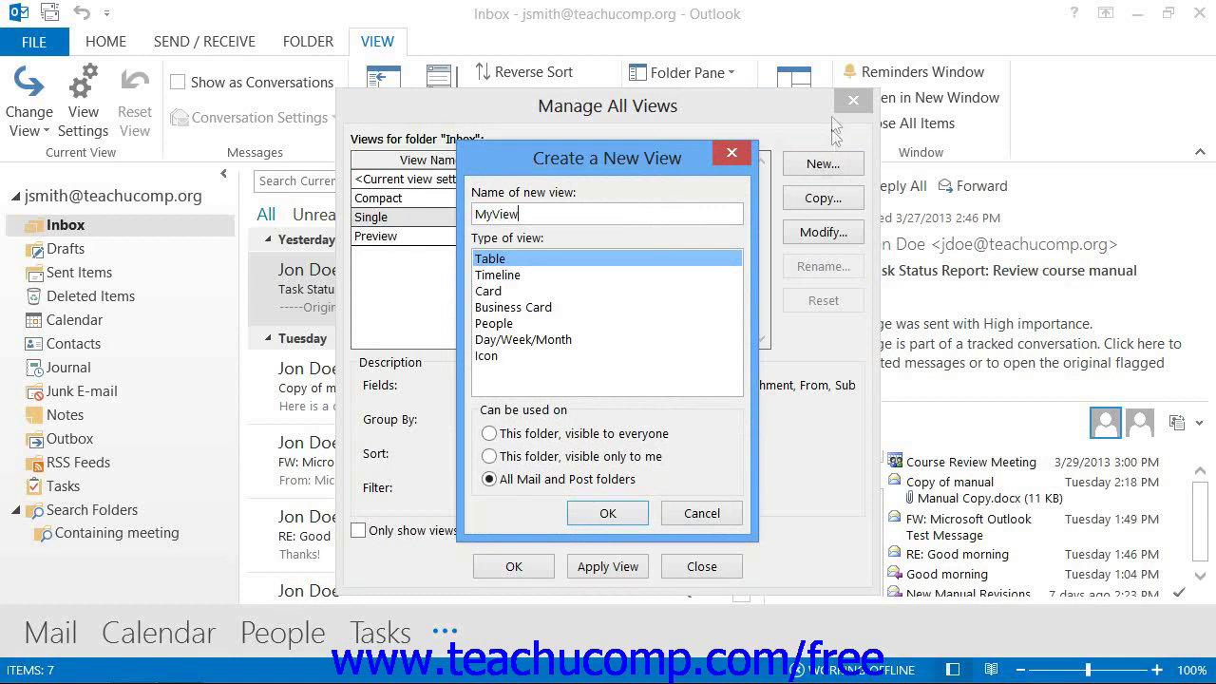
click(512, 258)
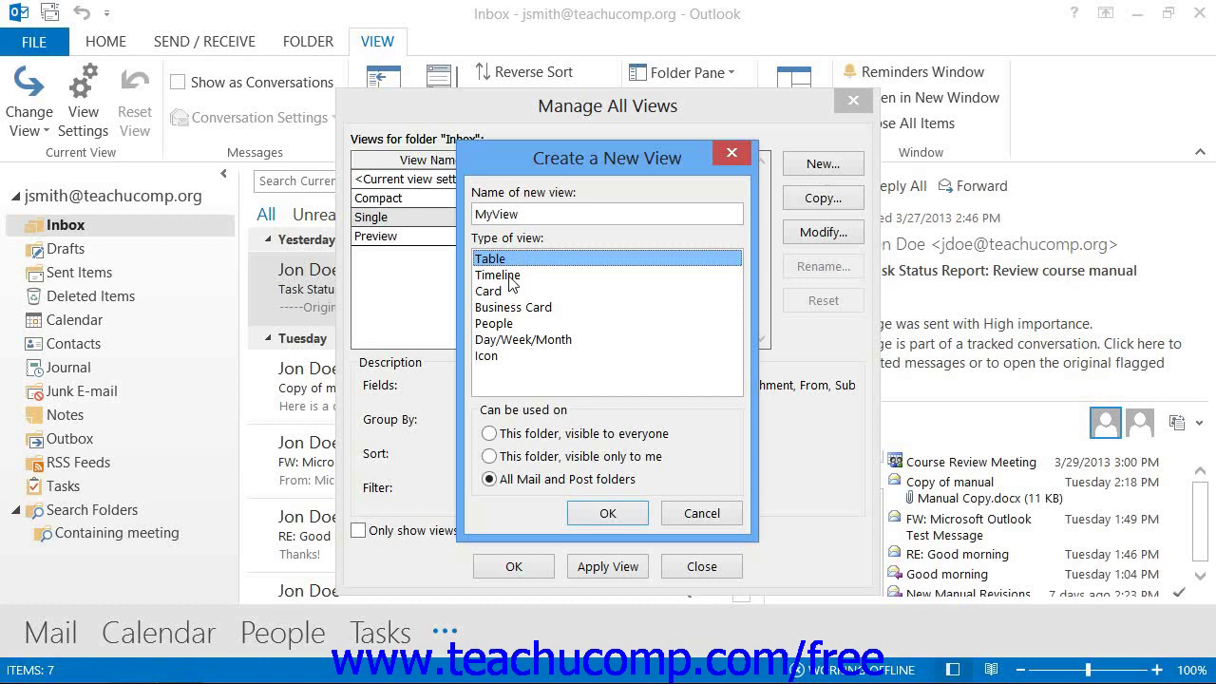
click(510, 275)
click(509, 290)
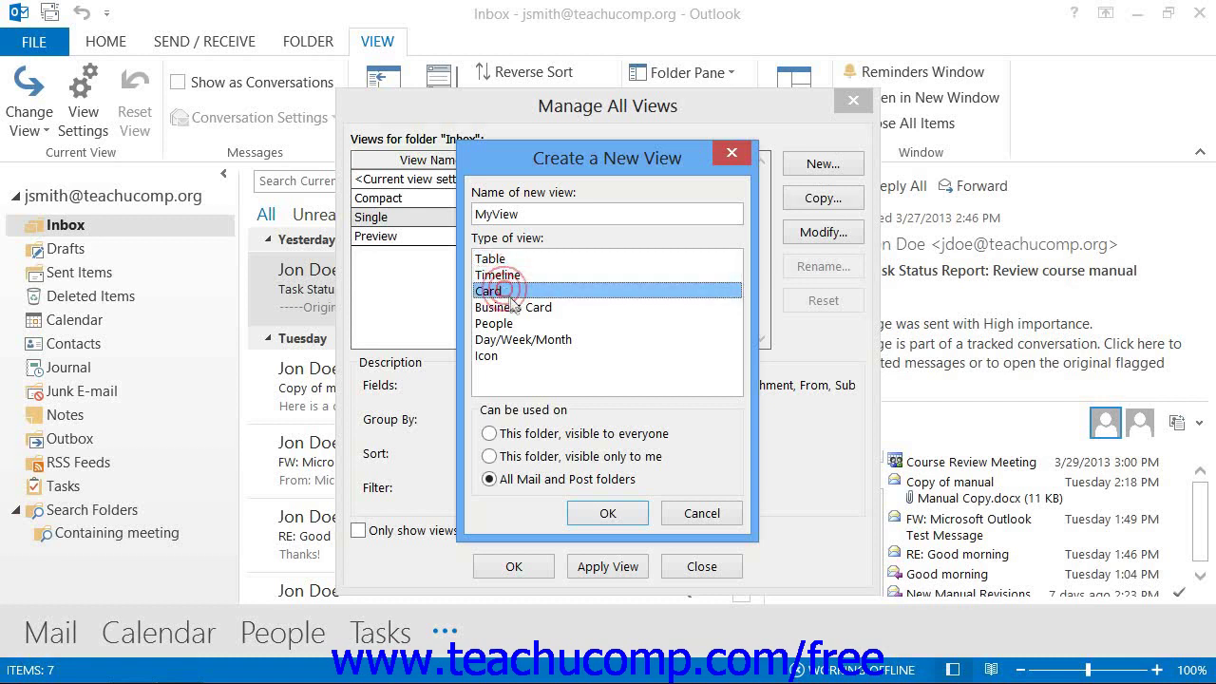
click(514, 307)
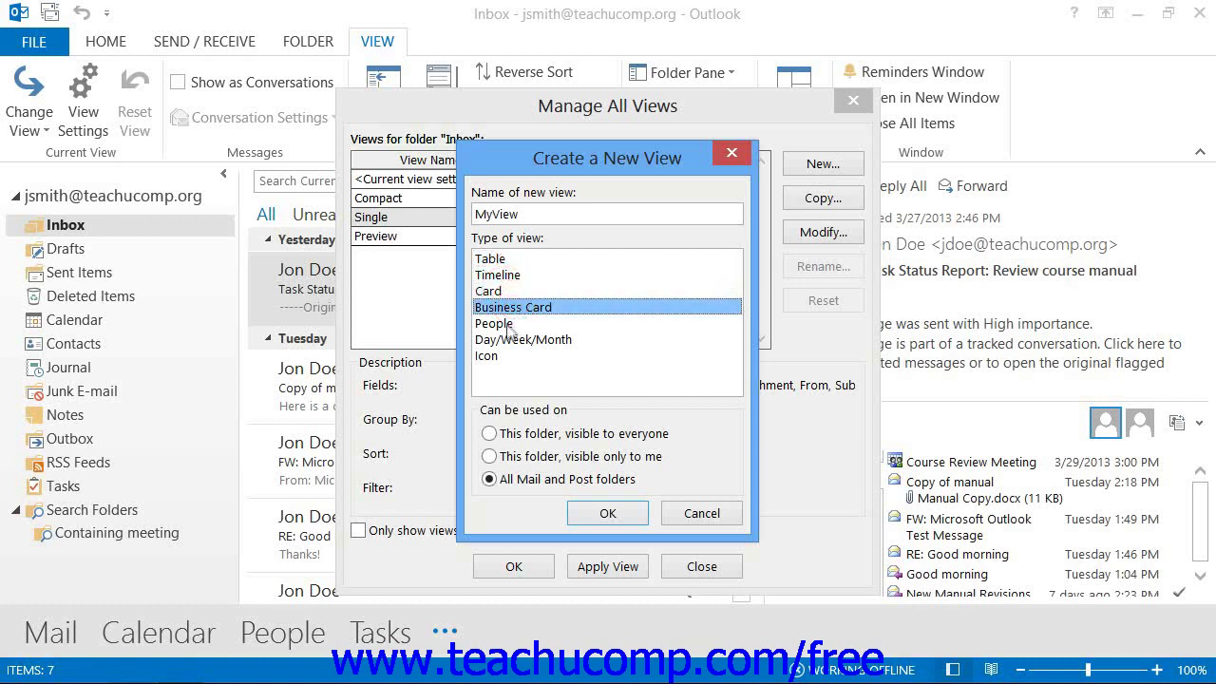
click(508, 325)
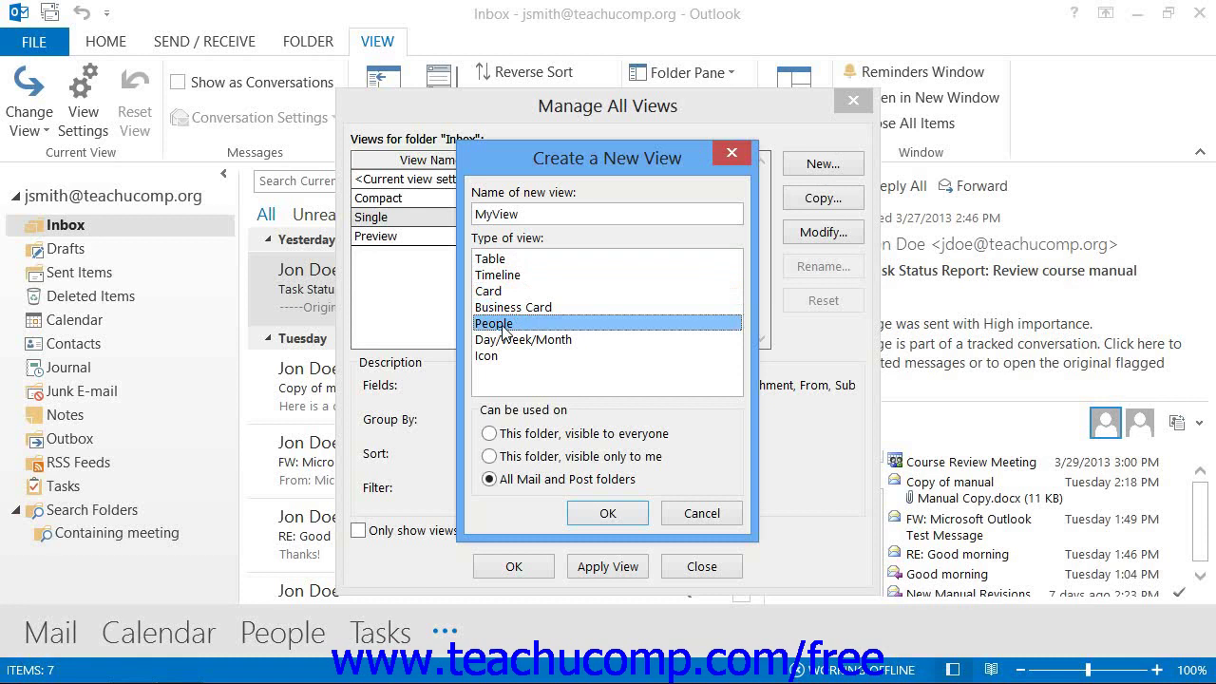
click(505, 341)
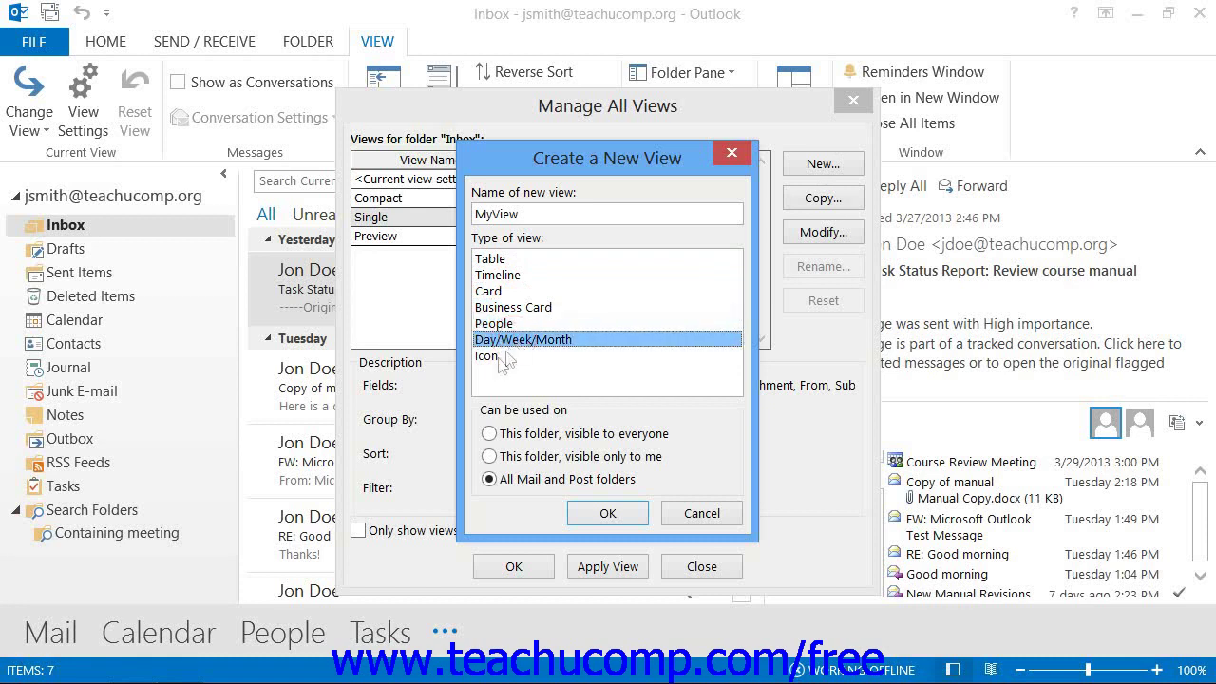
click(495, 358)
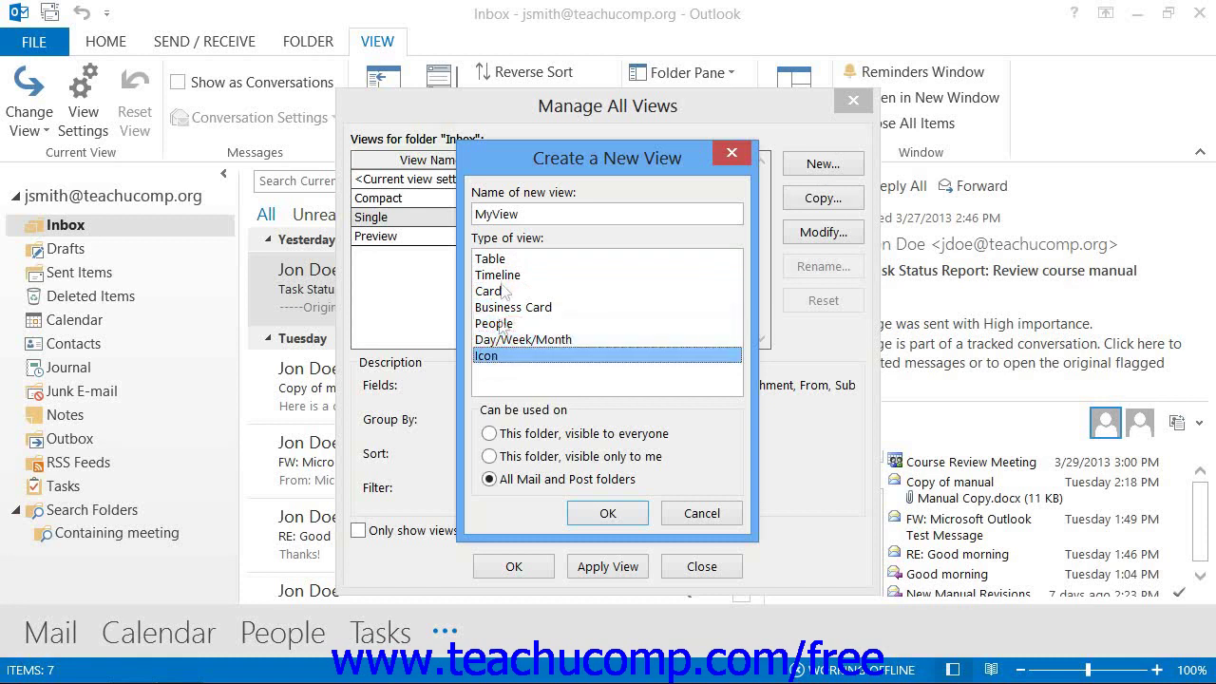
Create MyView as a Table view that can be used on all Mail and Post folders
click(504, 258)
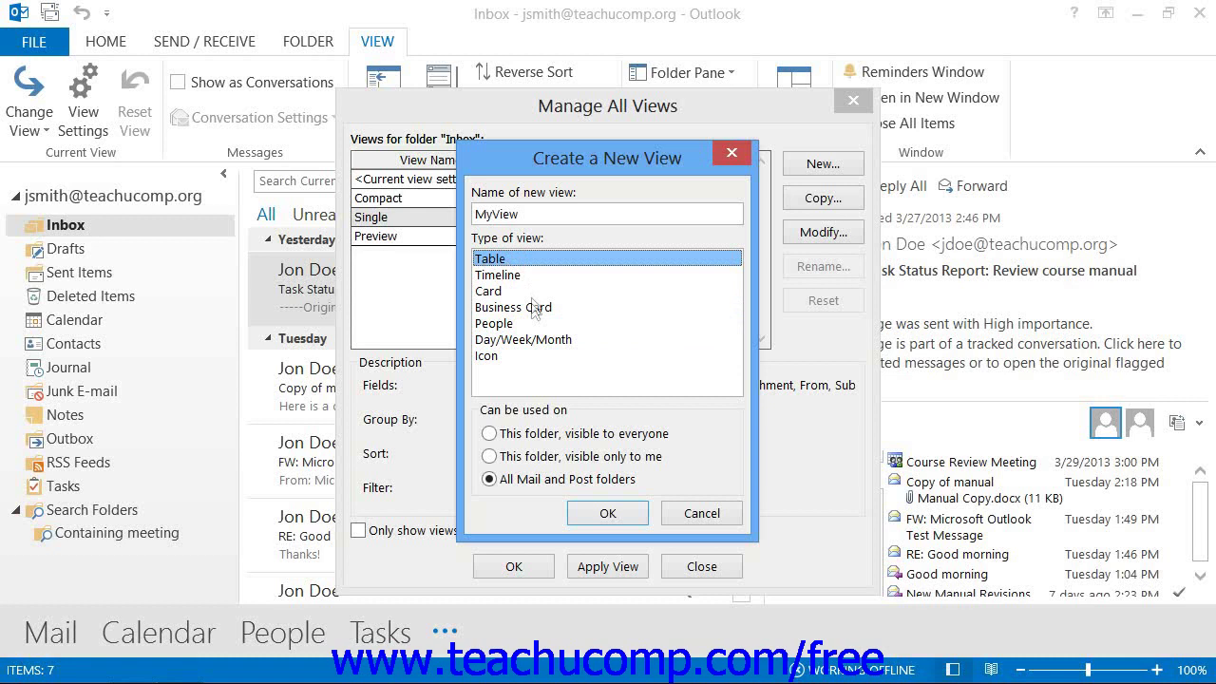
click(532, 433)
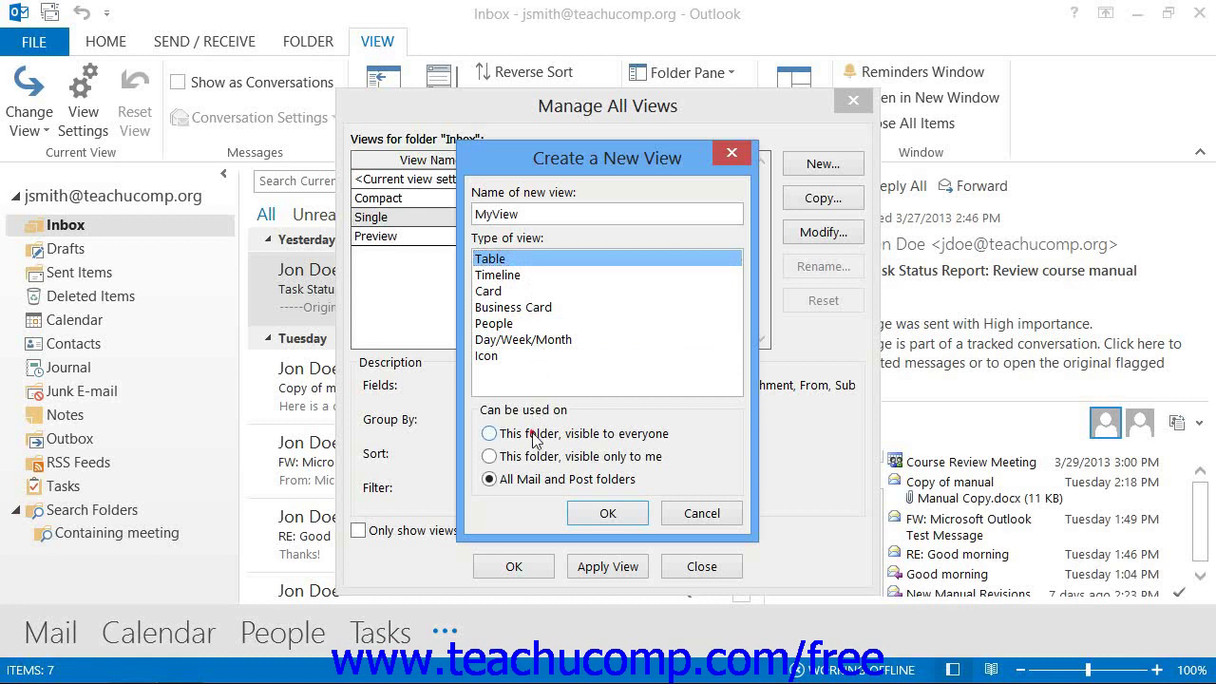
click(524, 457)
click(521, 480)
click(606, 514)
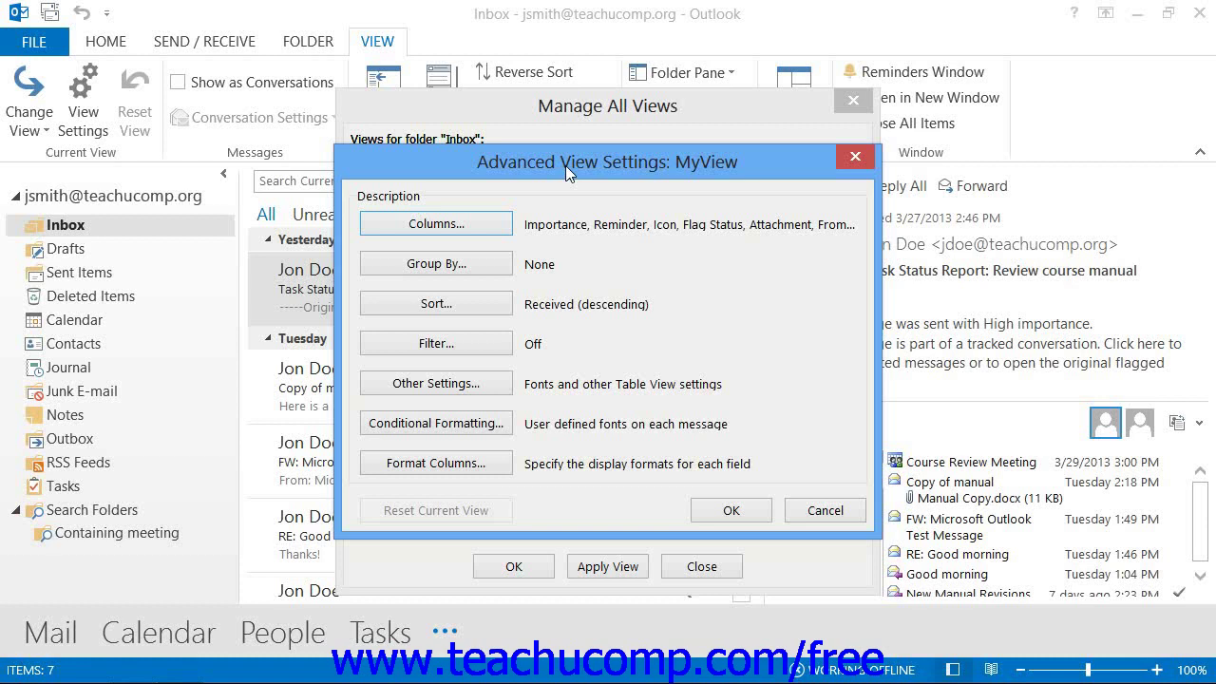
Add the Bcc column from the All Mail fields set to the columns shown in MyView
click(478, 228)
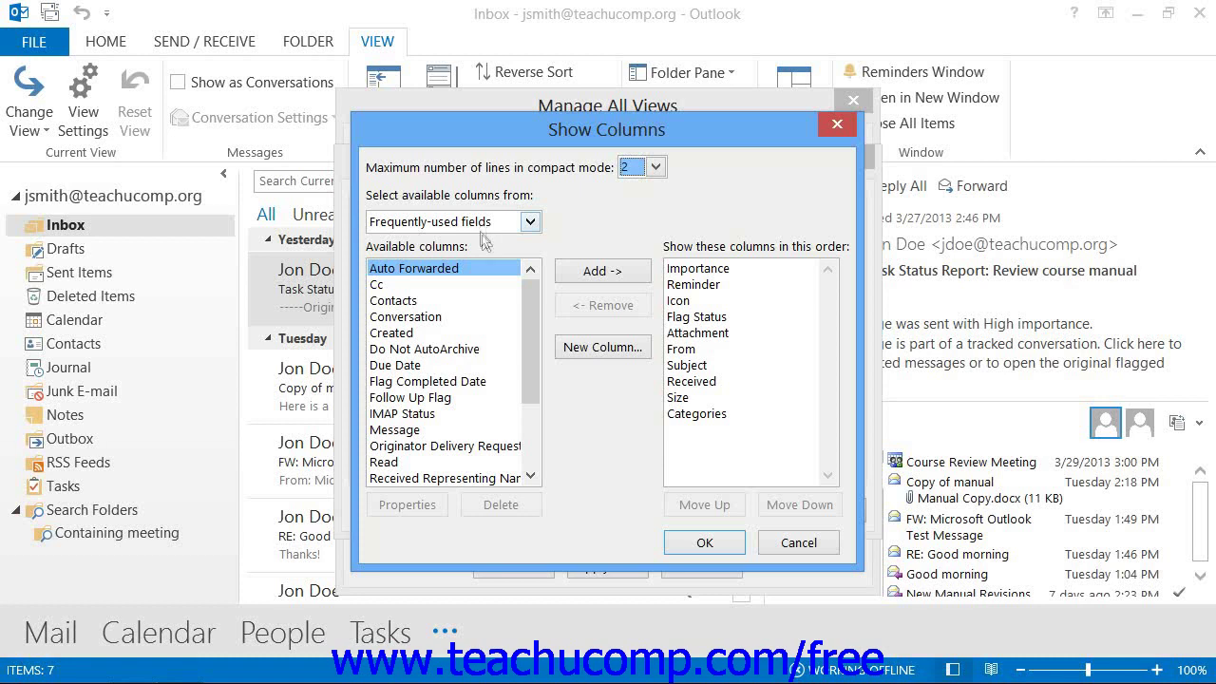
click(532, 223)
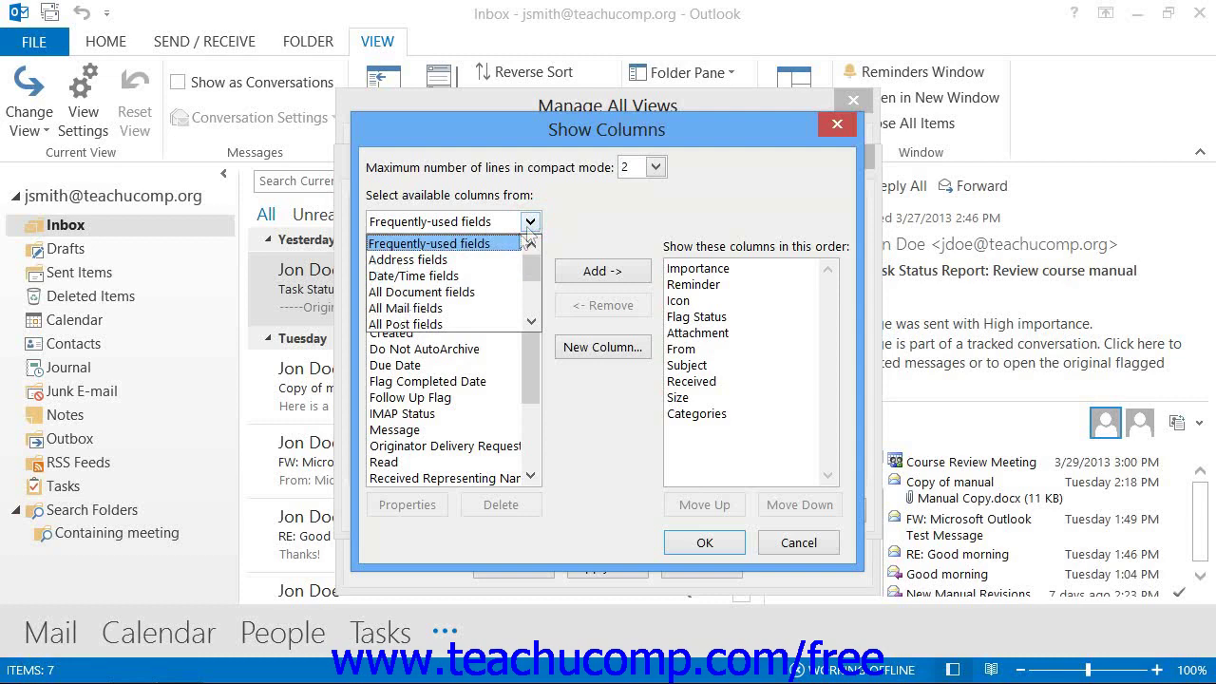
click(461, 308)
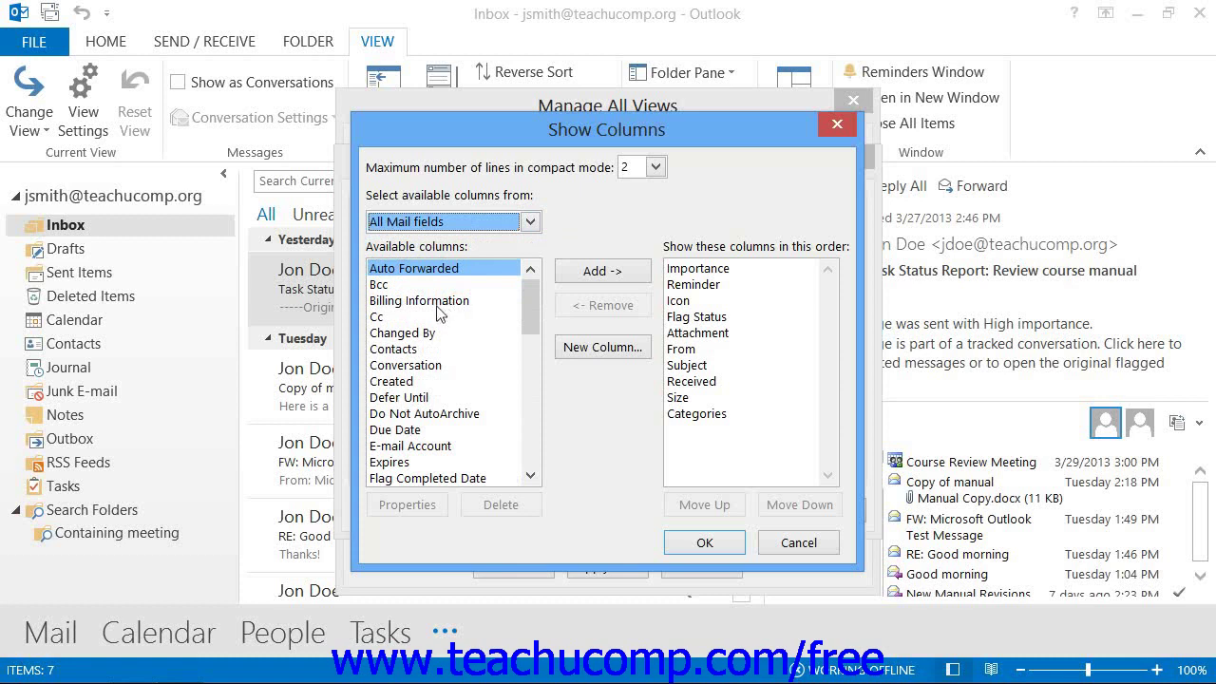
click(394, 286)
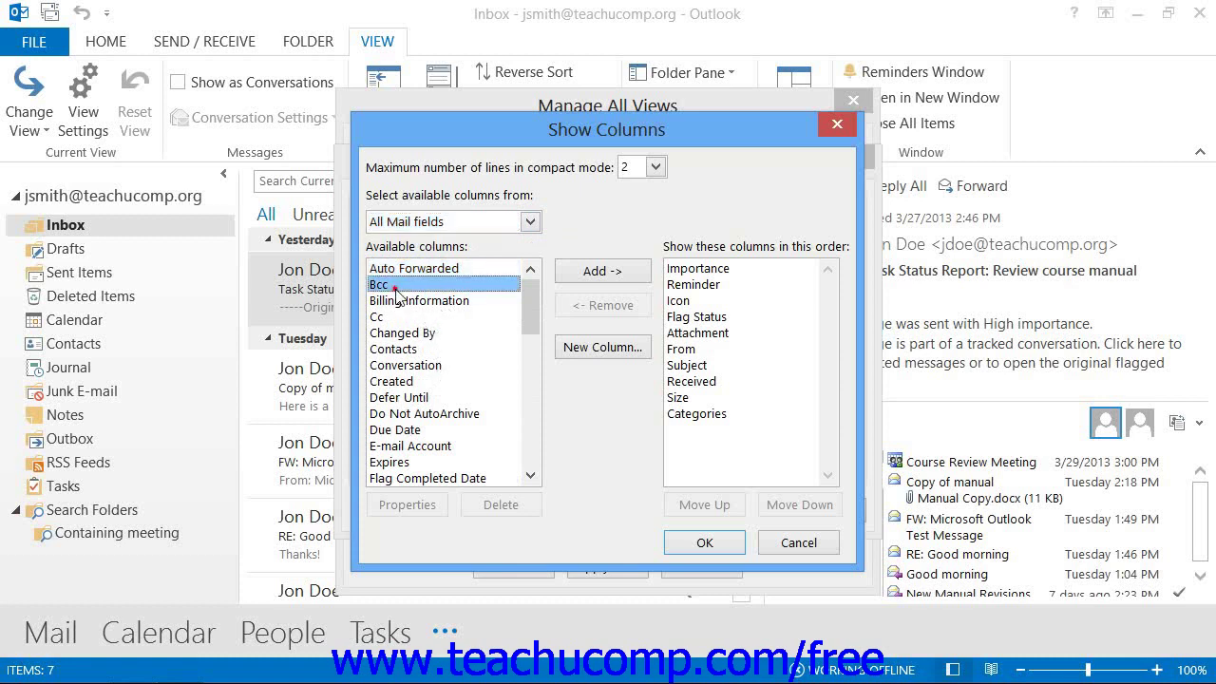
click(588, 274)
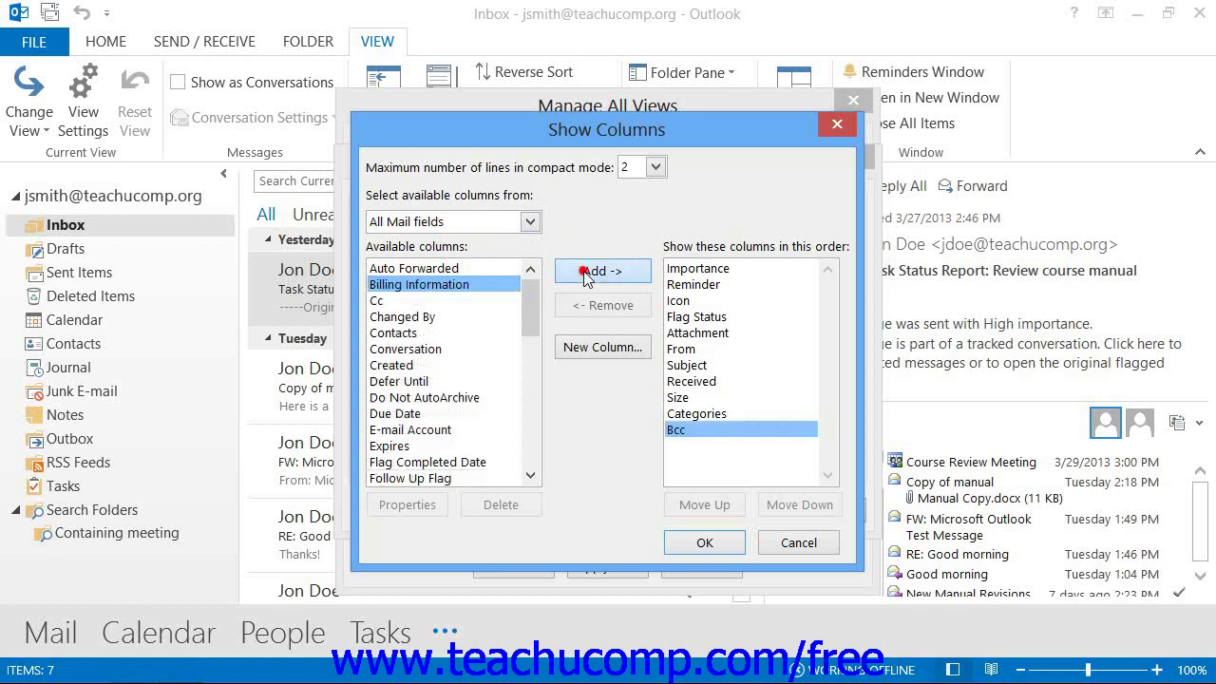
Move the Bcc column up to first place in the column order and accept the column settings
click(683, 432)
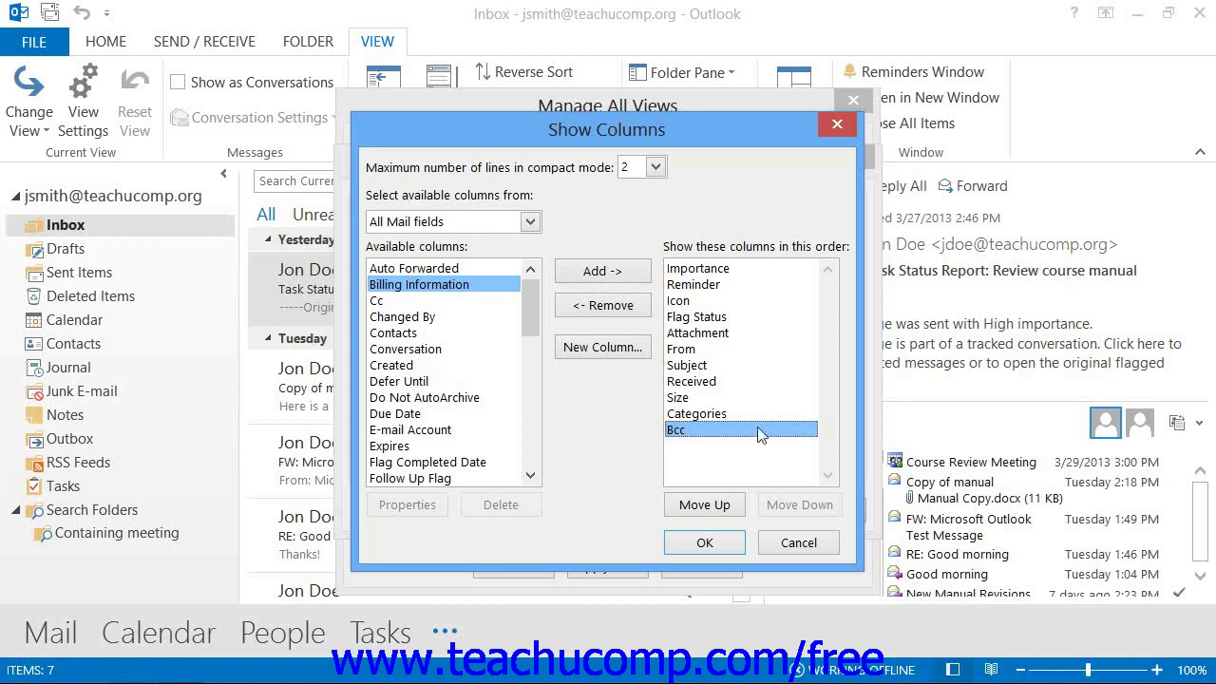
click(720, 511)
click(719, 506)
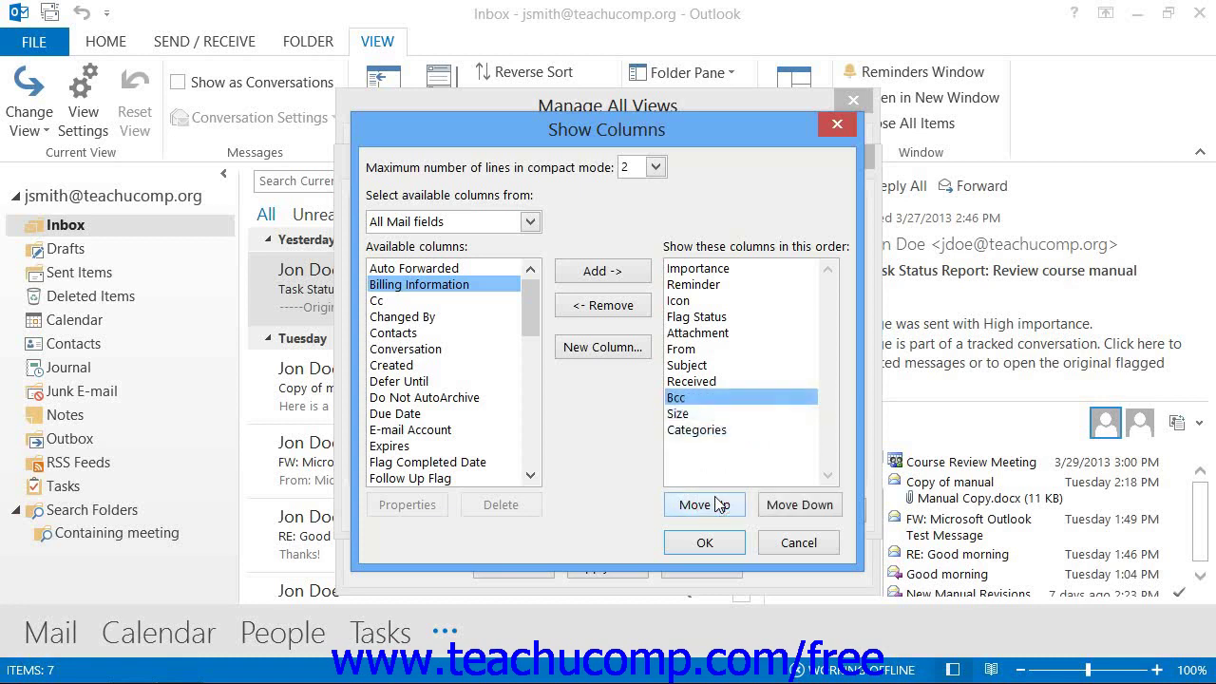
click(719, 505)
click(719, 505)
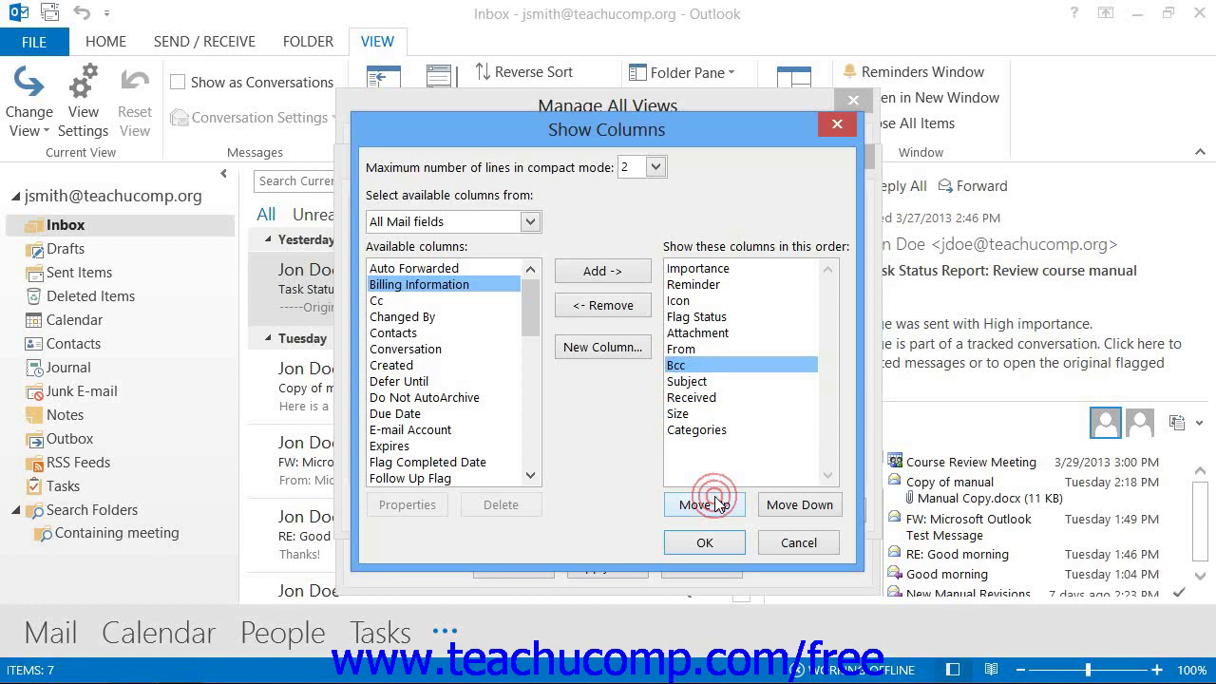
click(719, 505)
click(719, 504)
click(719, 505)
click(719, 505)
click(719, 505)
click(720, 504)
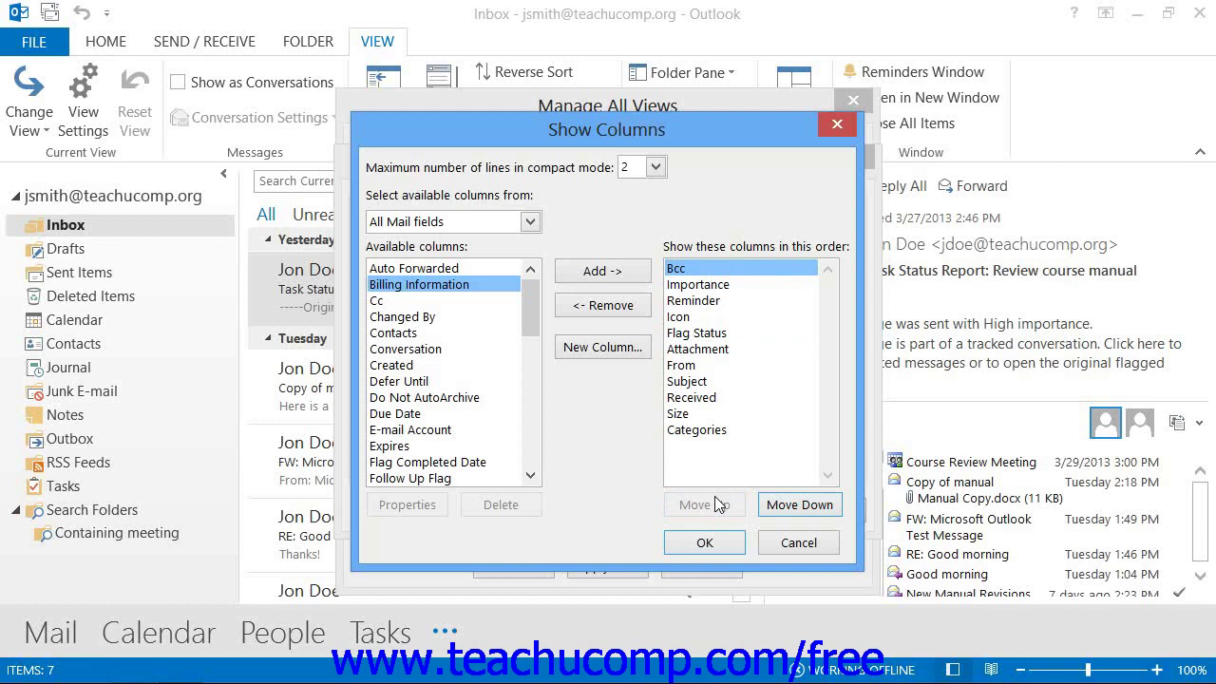
click(712, 539)
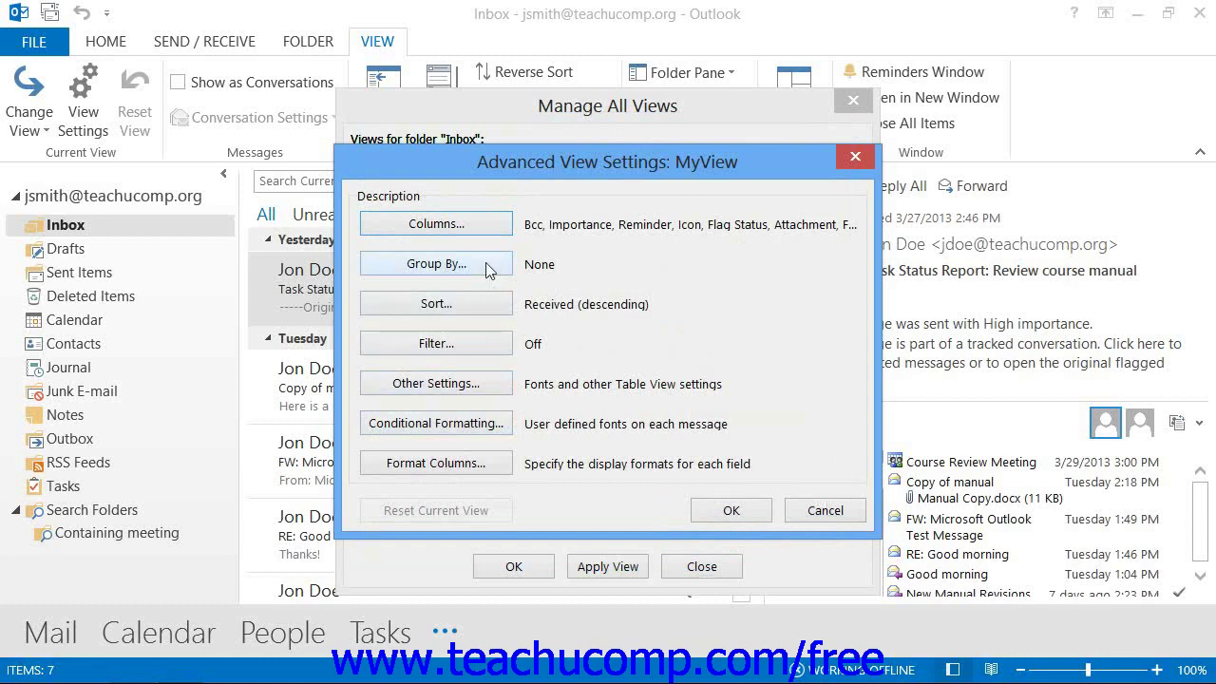
Turn off automatic grouping by arrangement and group the view's items by Due Date in descending order
click(486, 263)
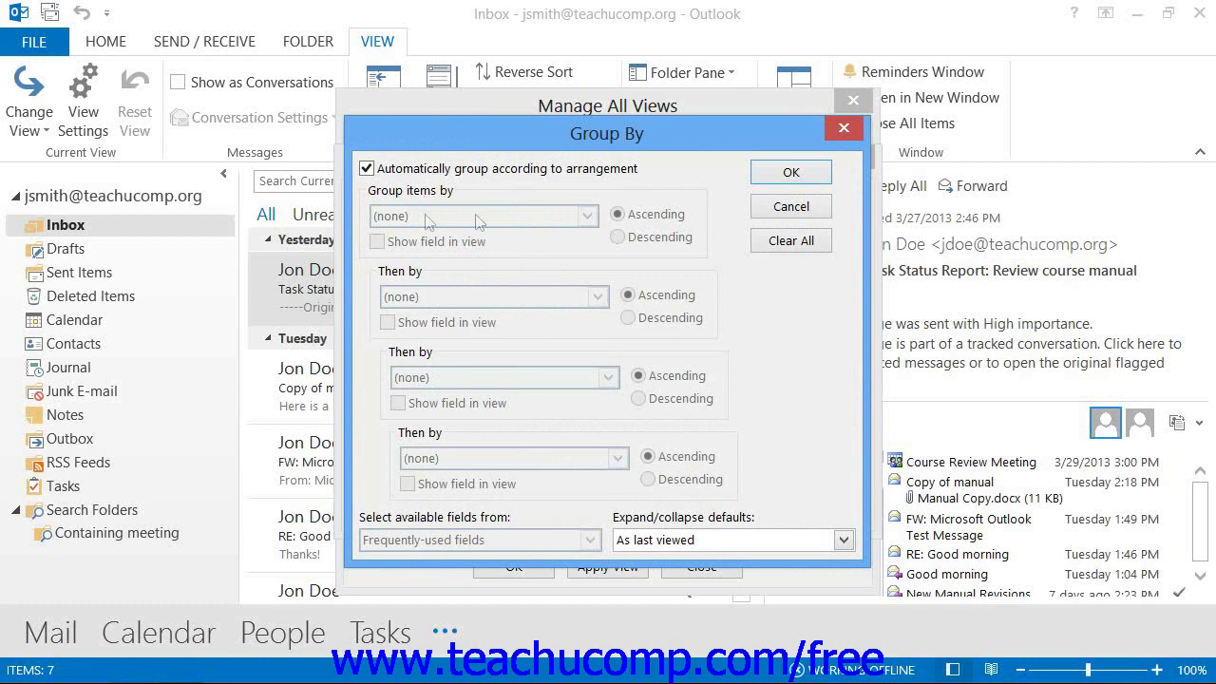
click(366, 168)
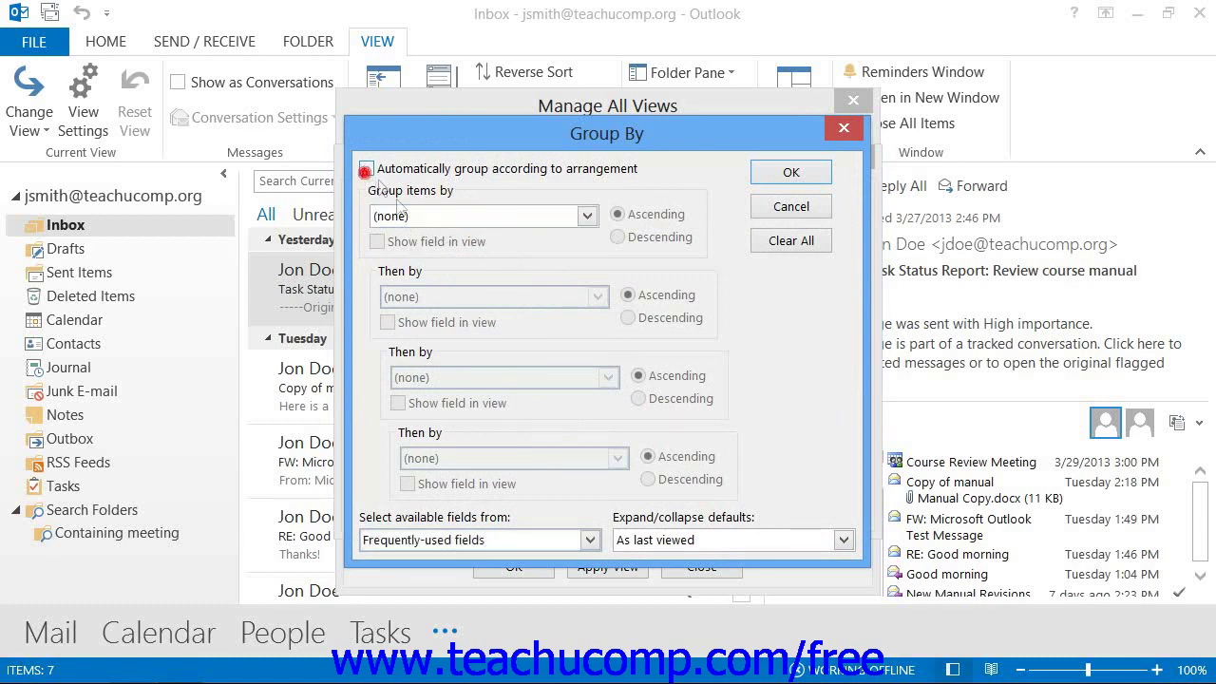
click(588, 218)
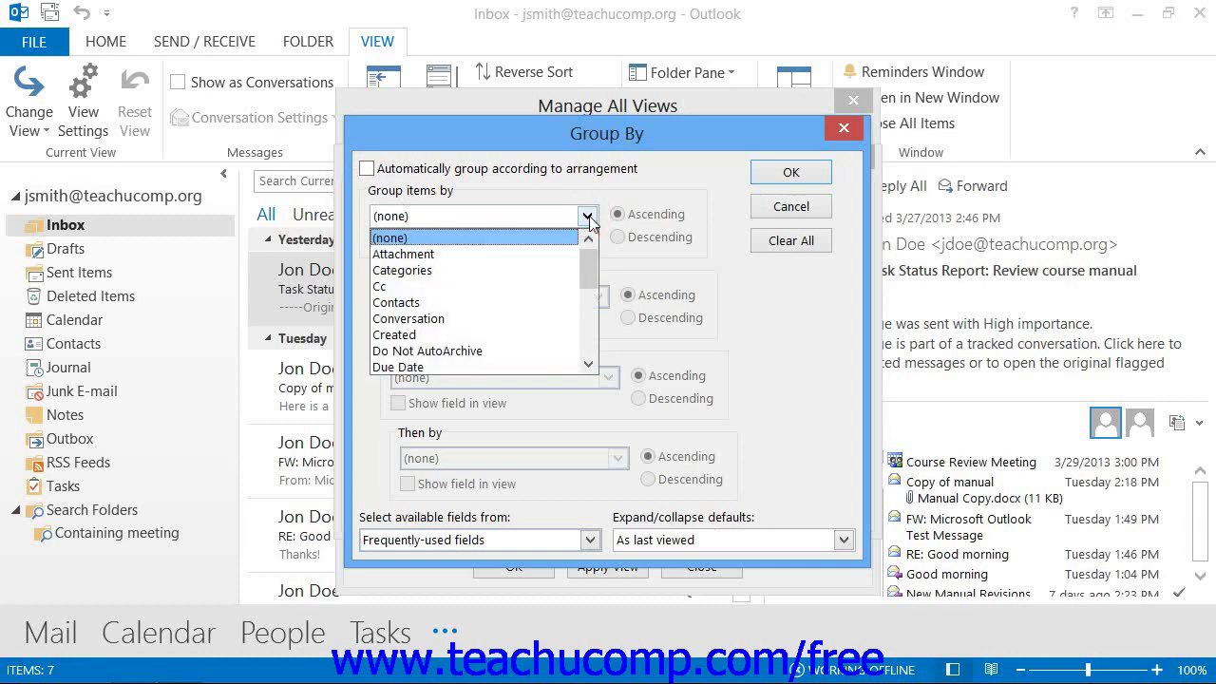
drag(590, 271, 590, 286)
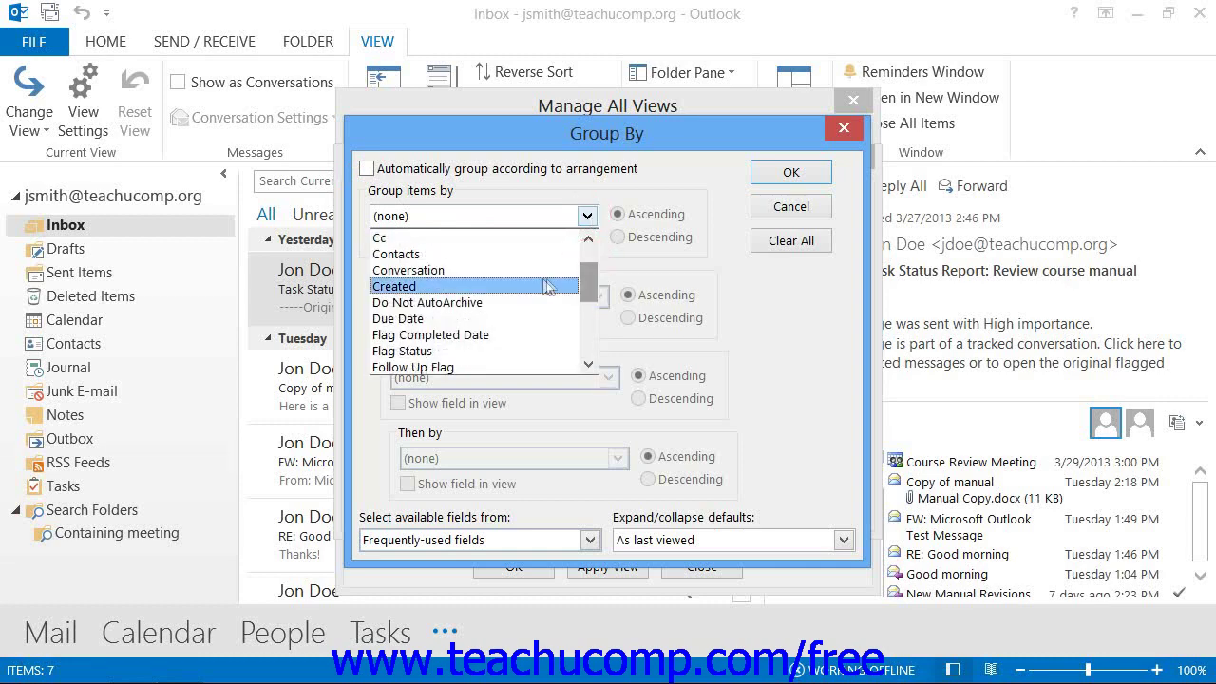
click(493, 318)
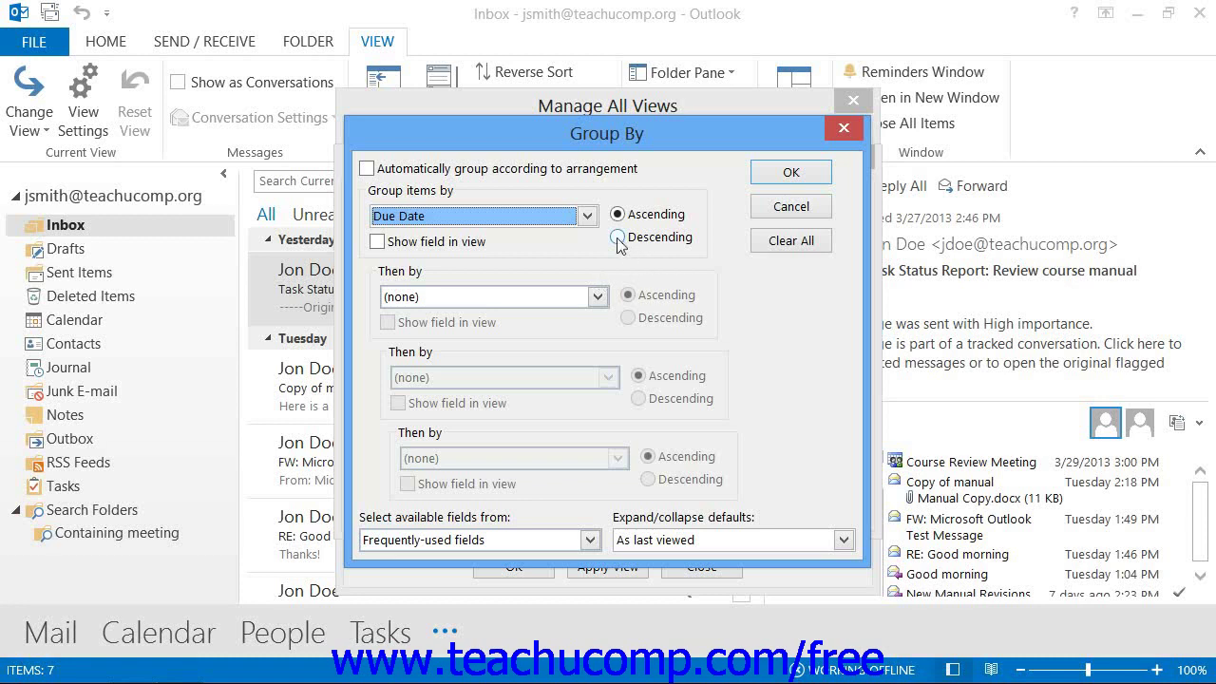
click(618, 237)
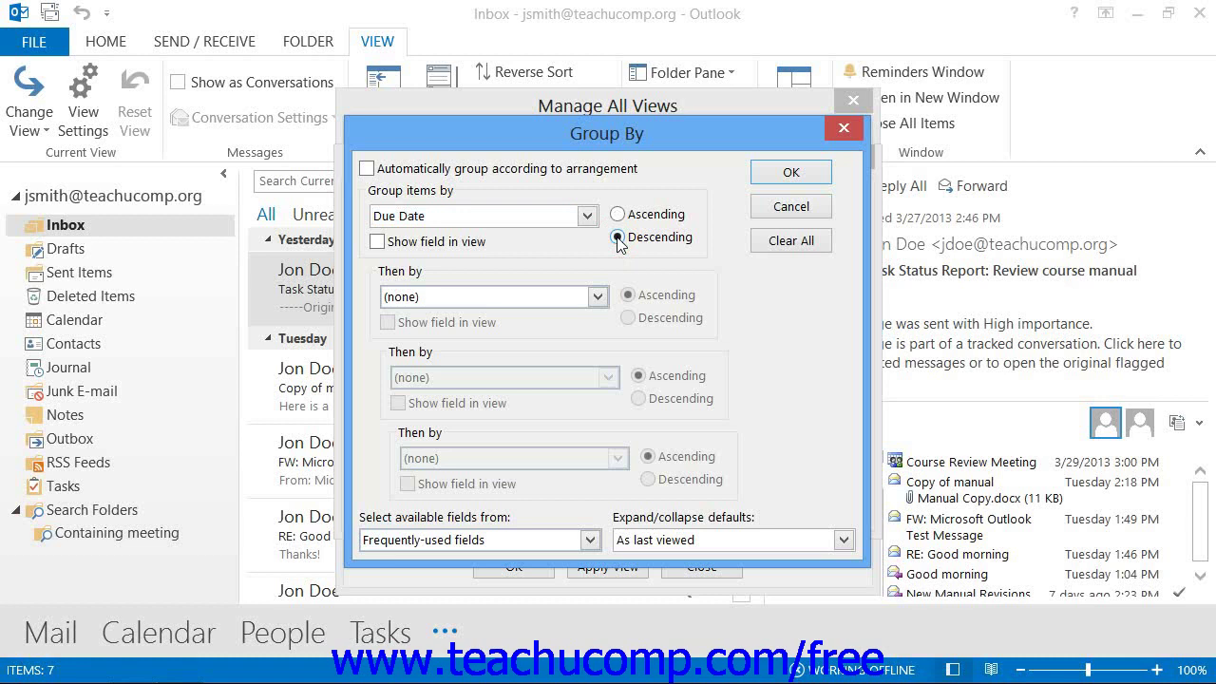
click(765, 173)
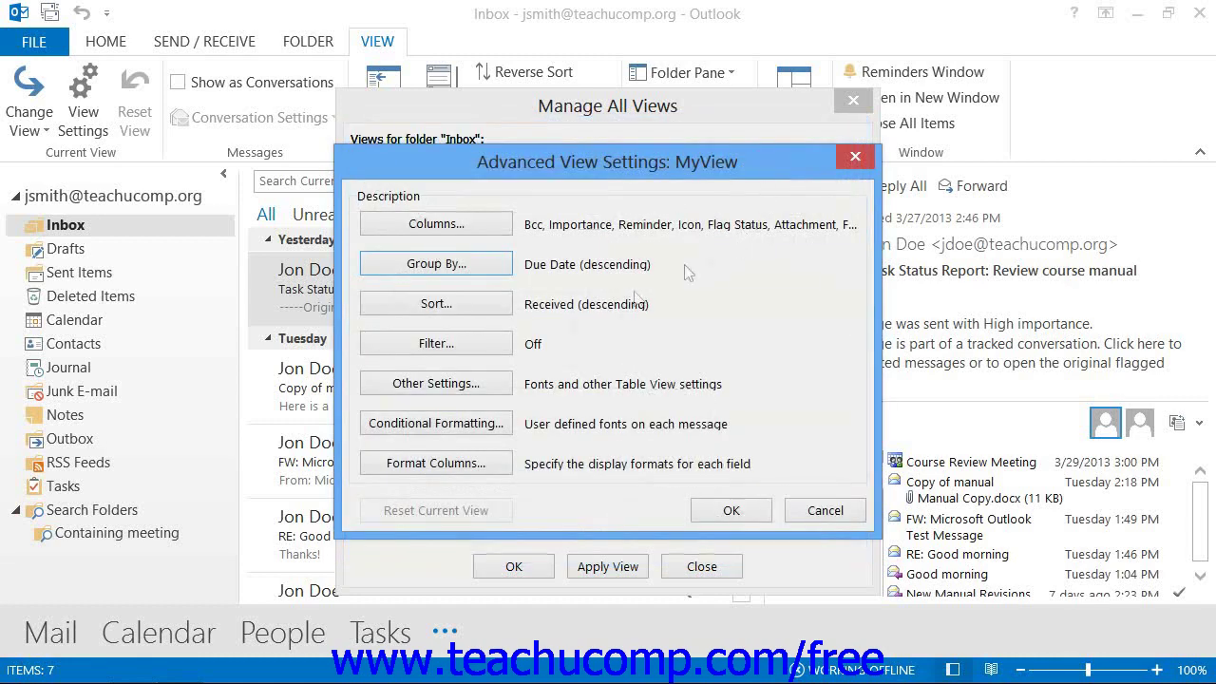
Review the view's sort settings and accept sorting by Received in descending order
click(434, 304)
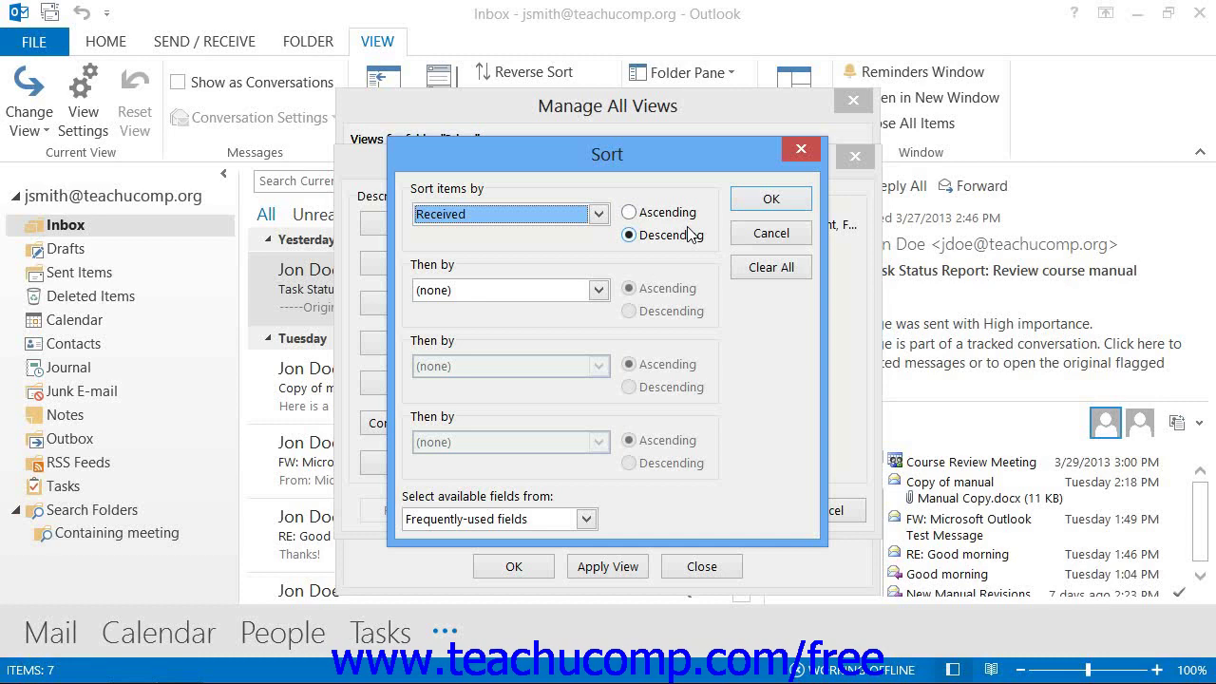
click(771, 198)
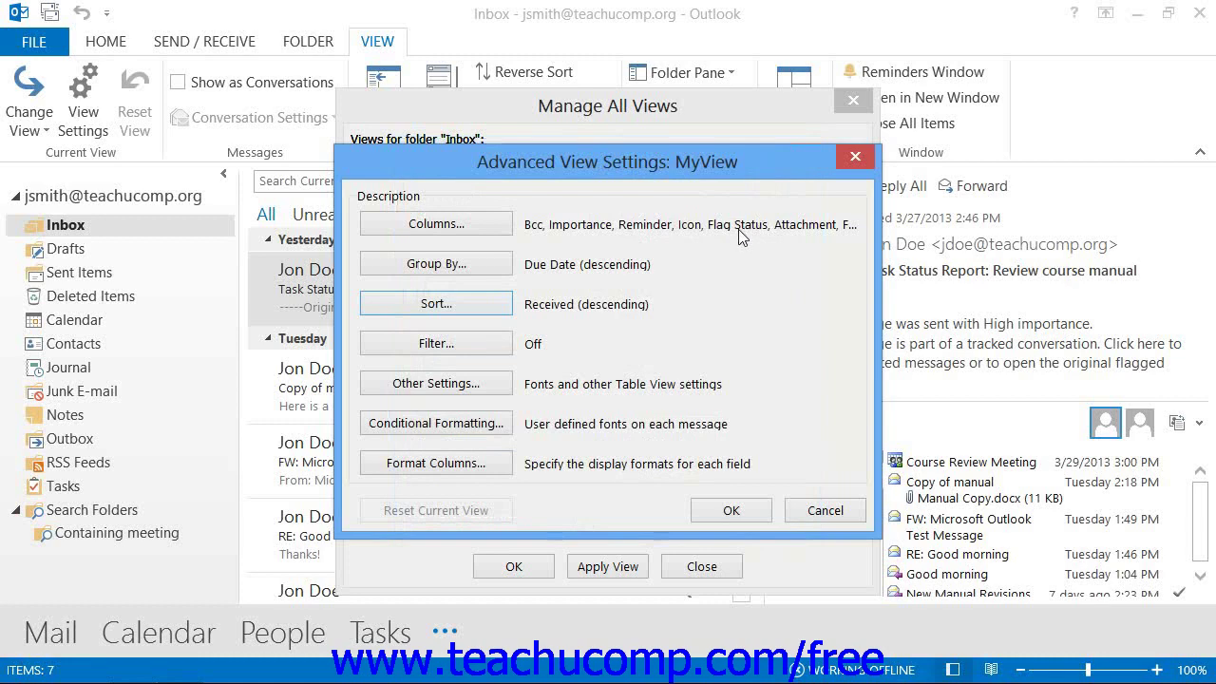
Look through the Messages, More Choices, Advanced and SQL filter criteria available for MyView
click(436, 343)
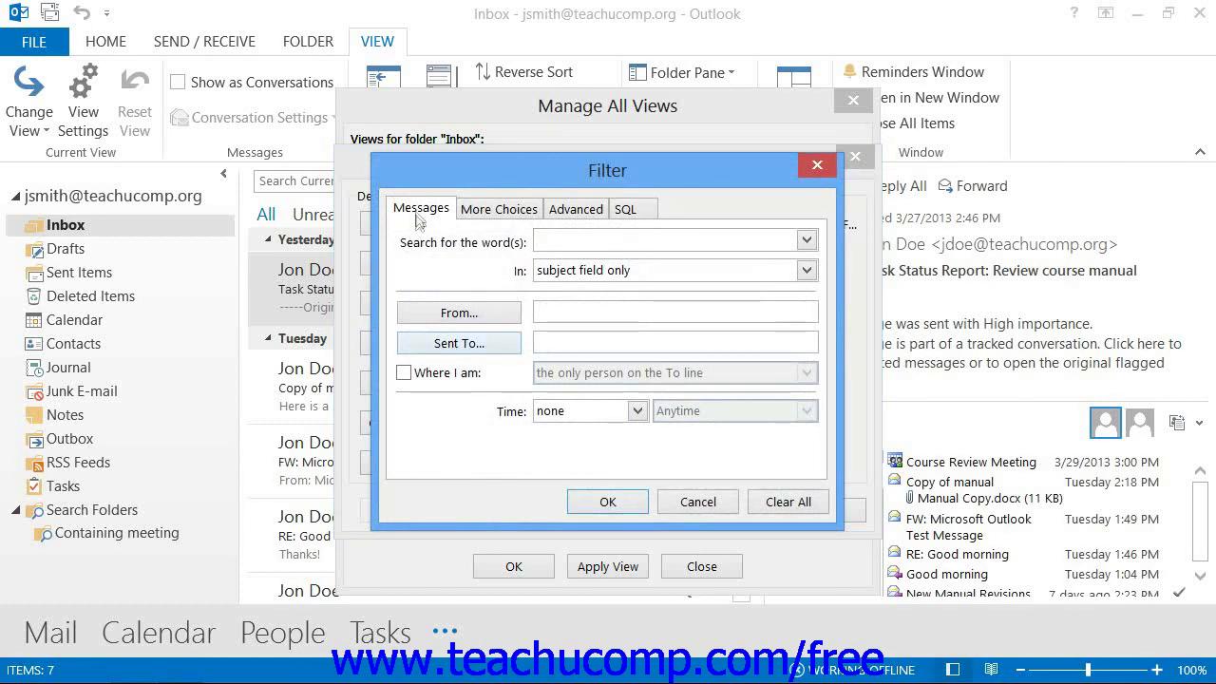
click(501, 209)
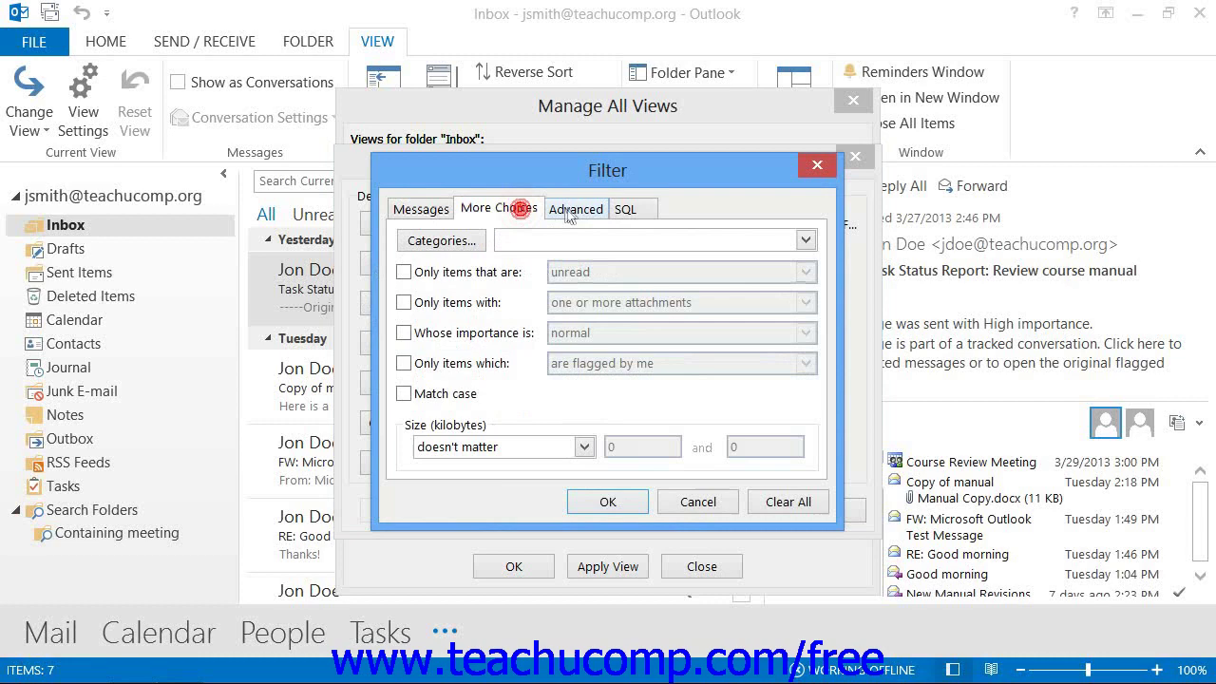
click(578, 211)
click(622, 211)
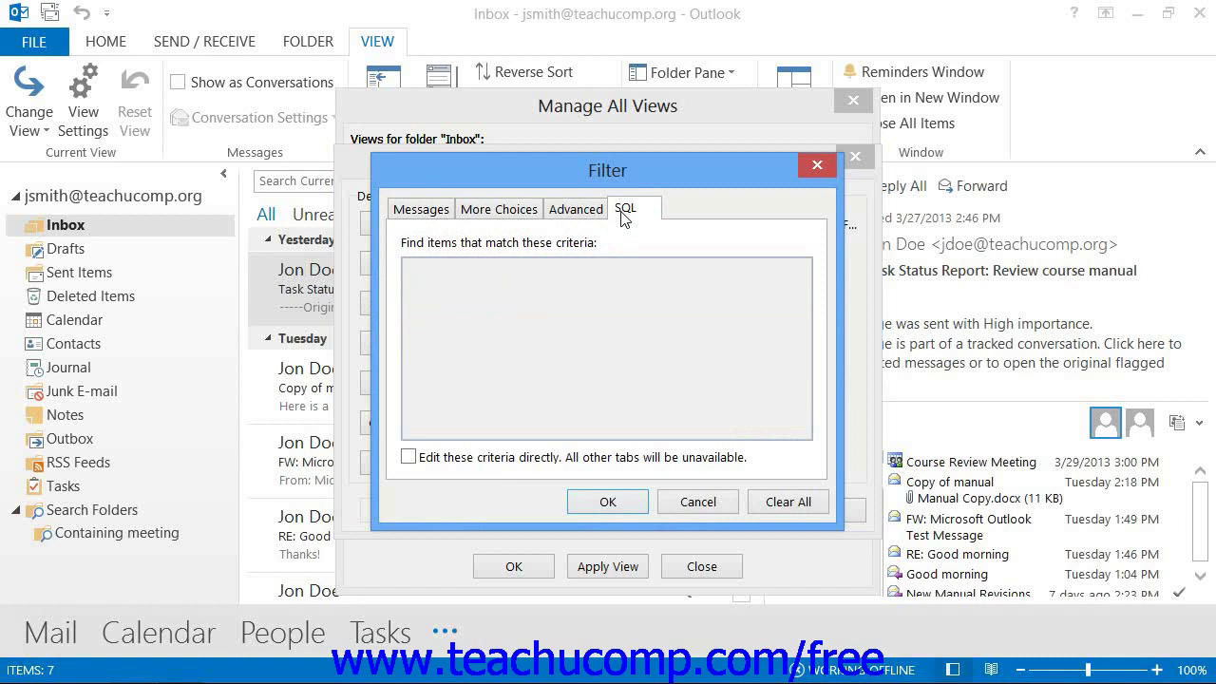
Examine each set of filter options in detail, including the advanced field criteria, and accept the filter without adding criteria
click(431, 213)
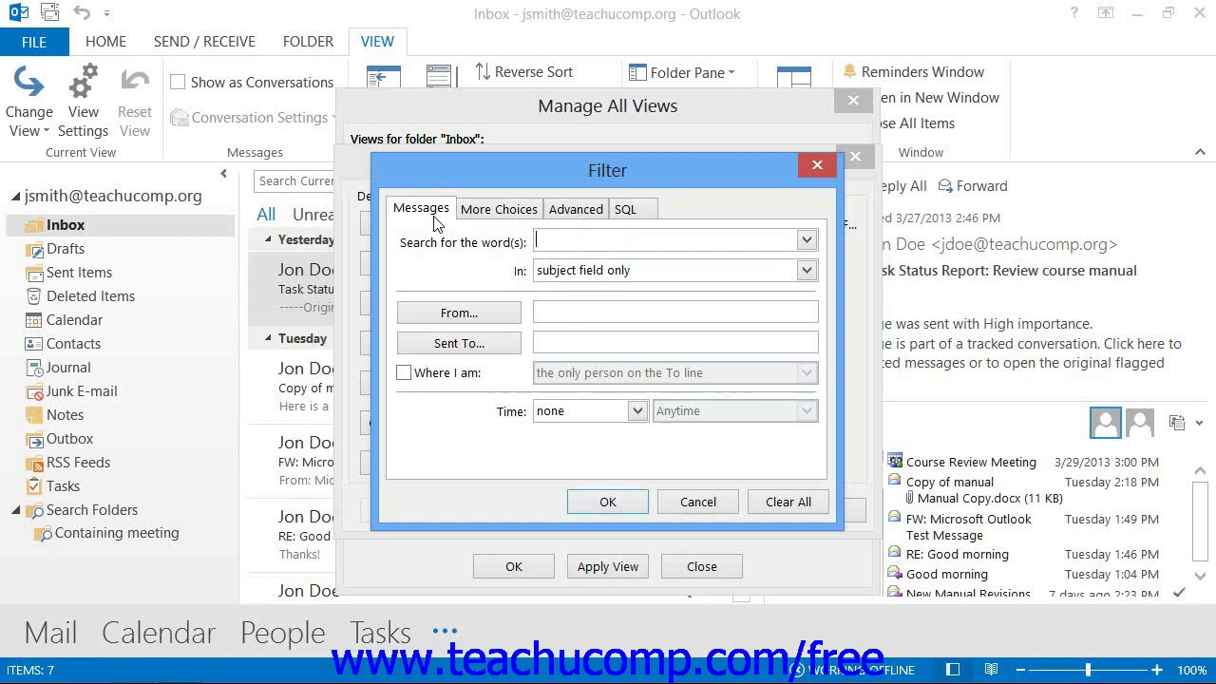
click(495, 211)
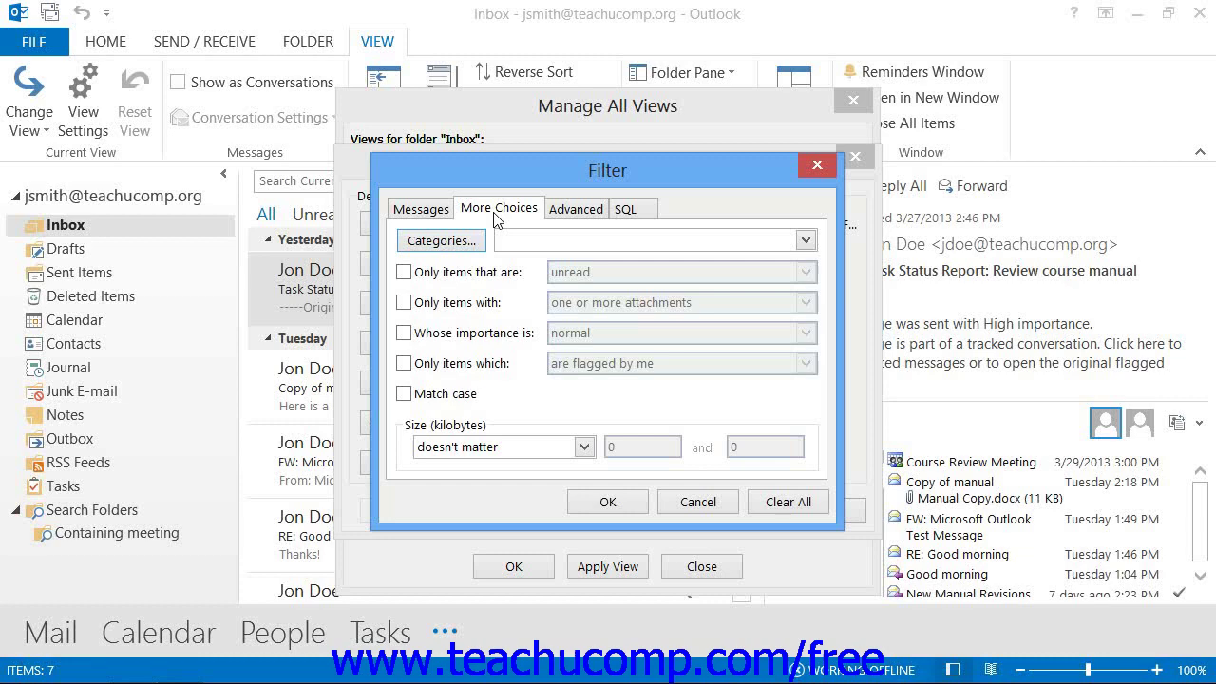
click(568, 215)
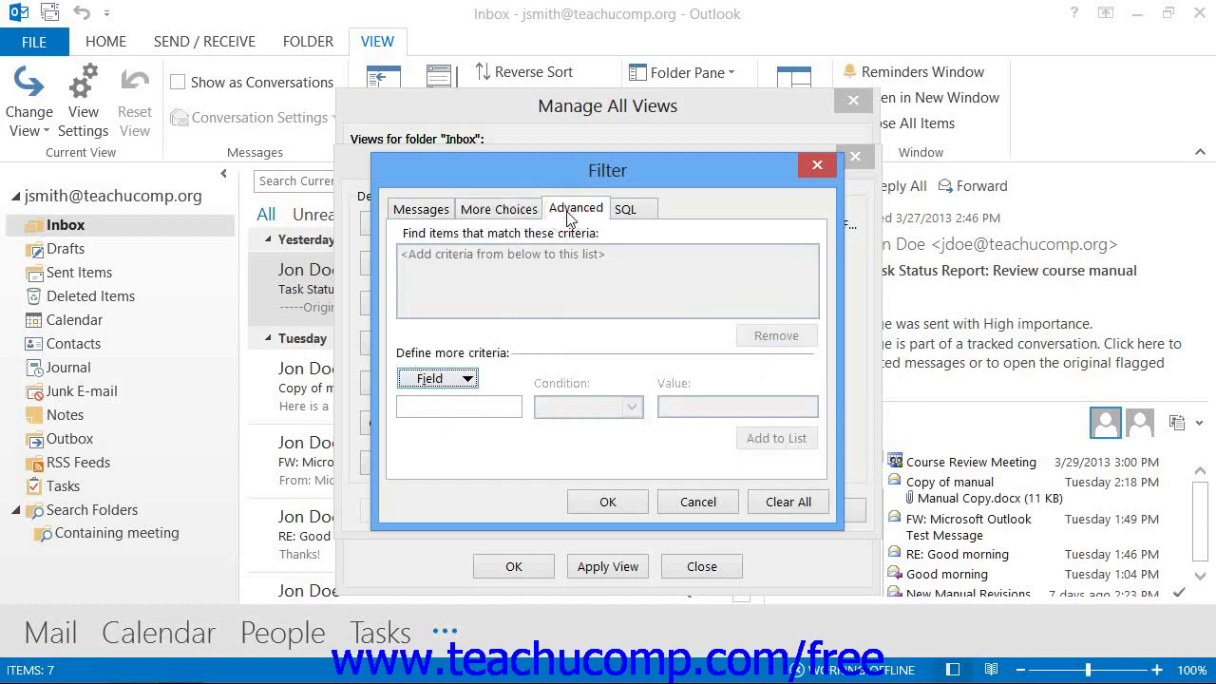
click(470, 379)
click(466, 381)
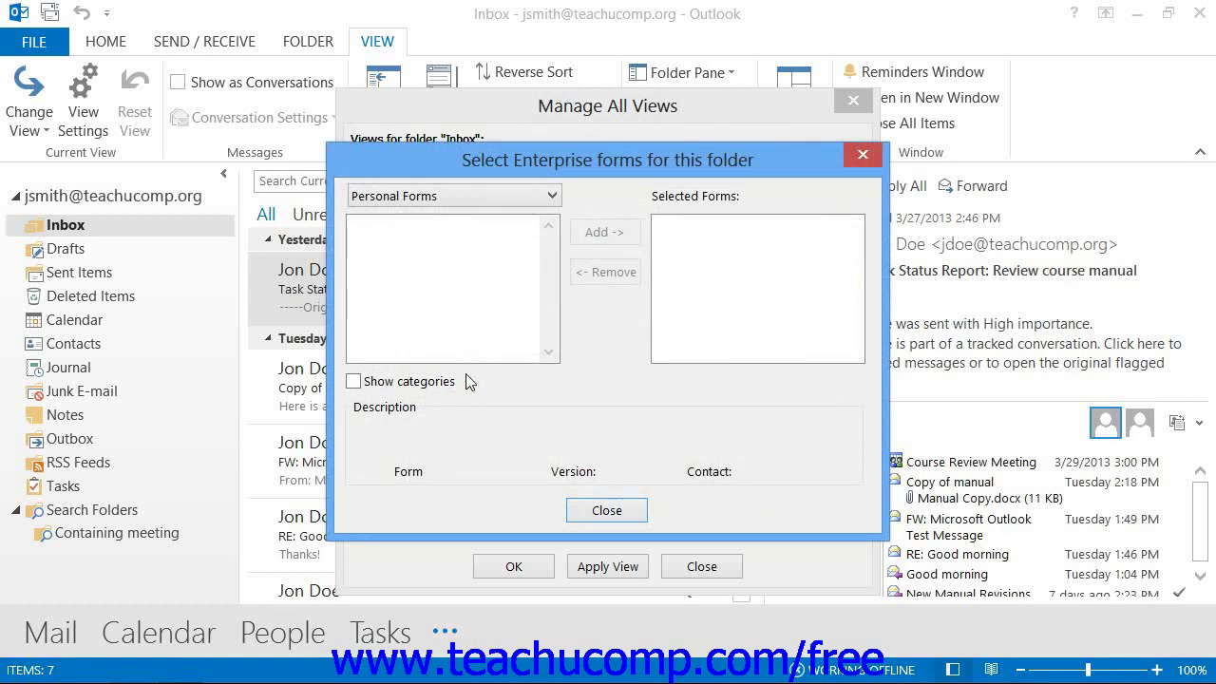
click(596, 504)
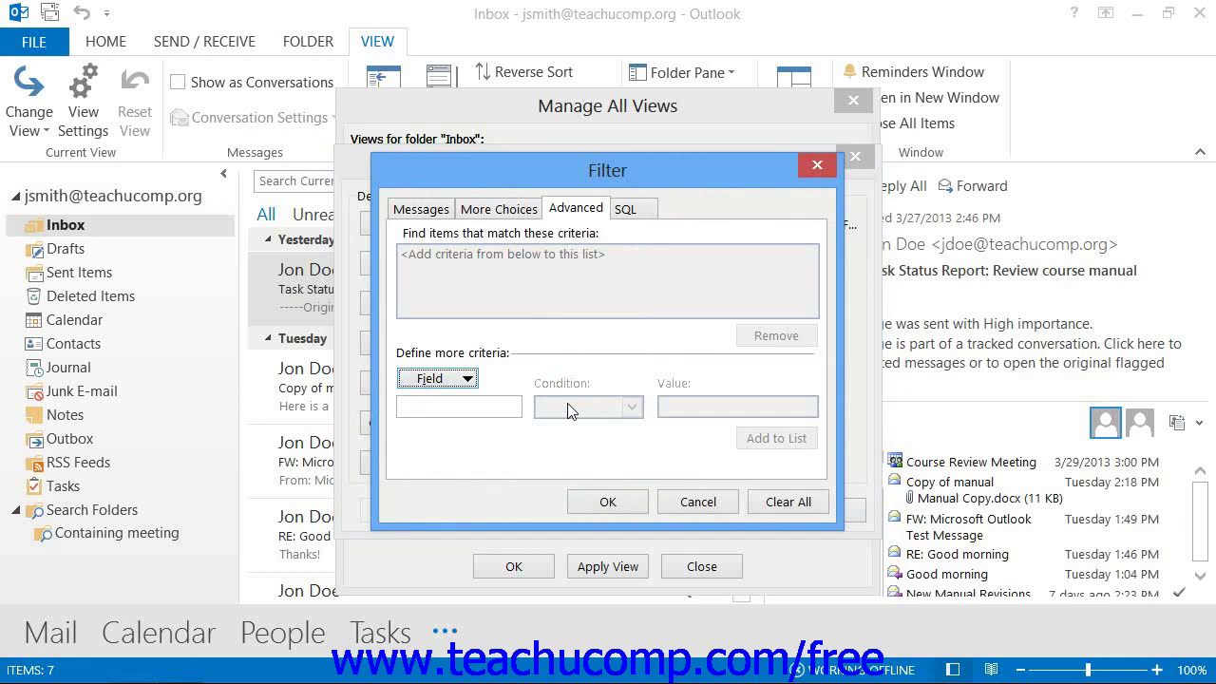
click(684, 415)
click(766, 440)
click(627, 210)
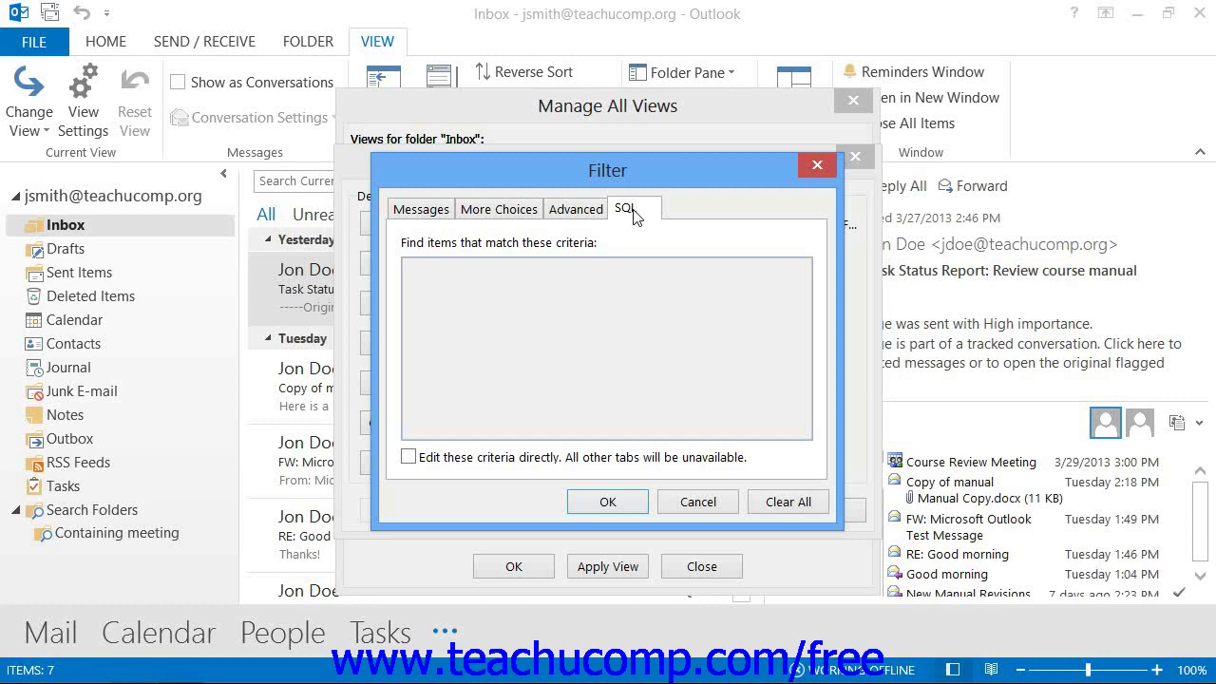
click(608, 501)
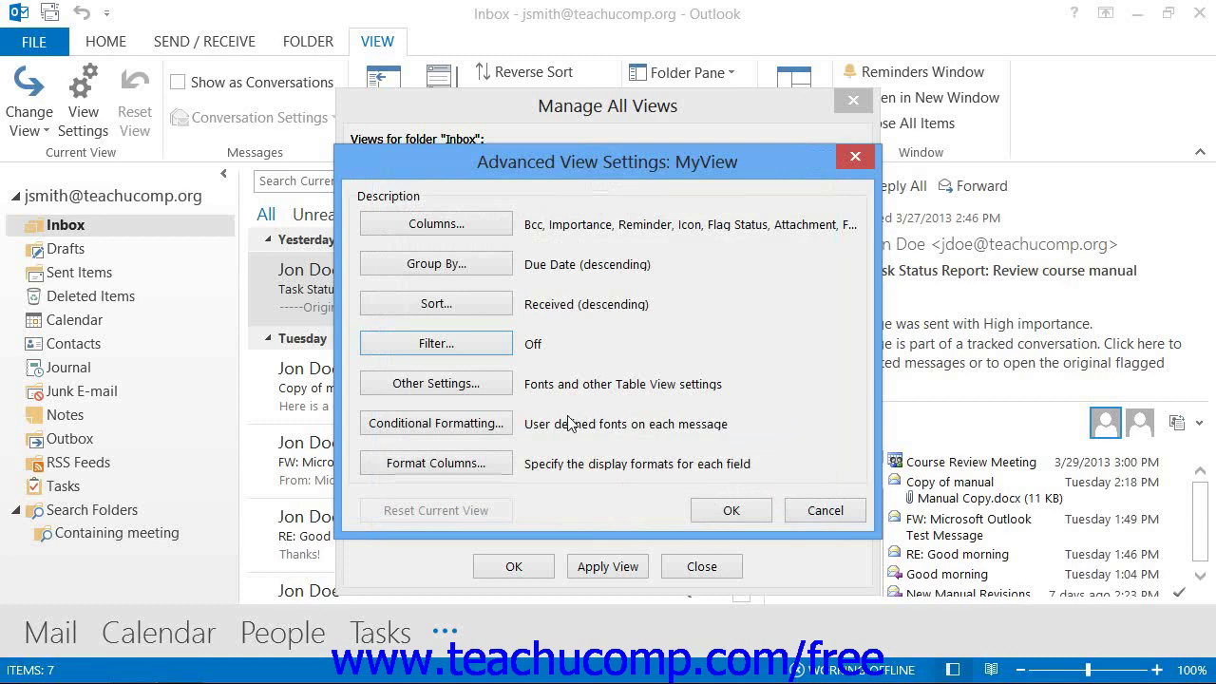
Look over the view's other settings and add a conditional formatting rule with the default name, font and condition
click(459, 392)
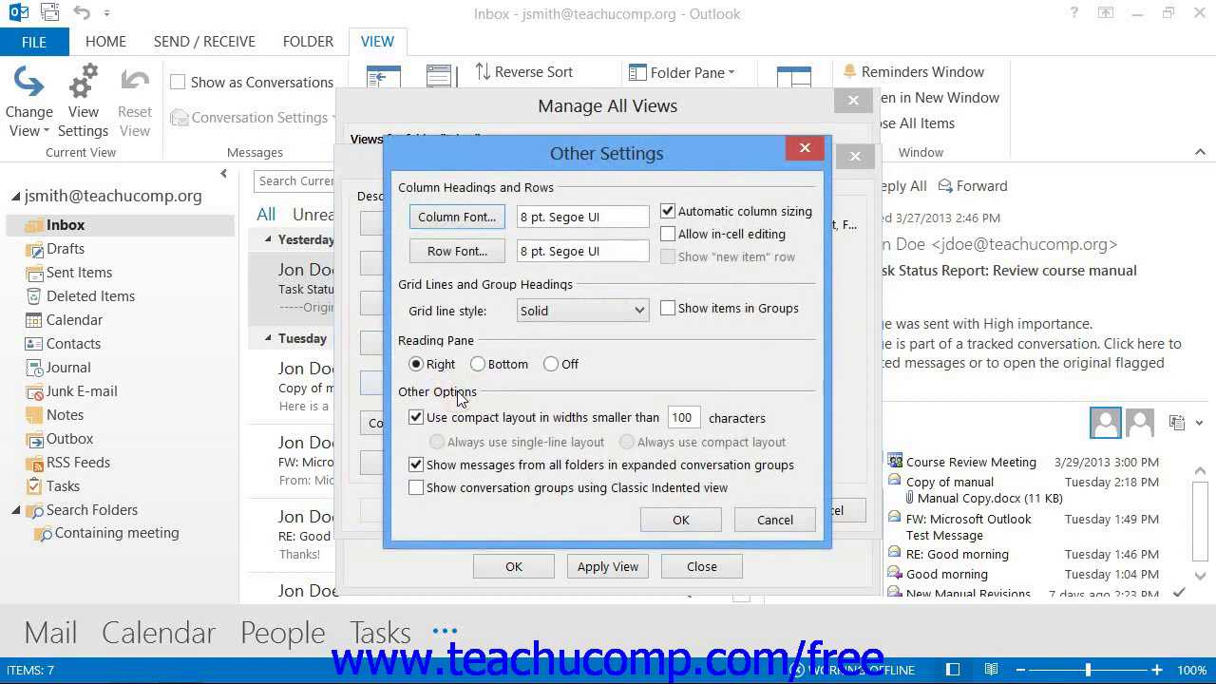
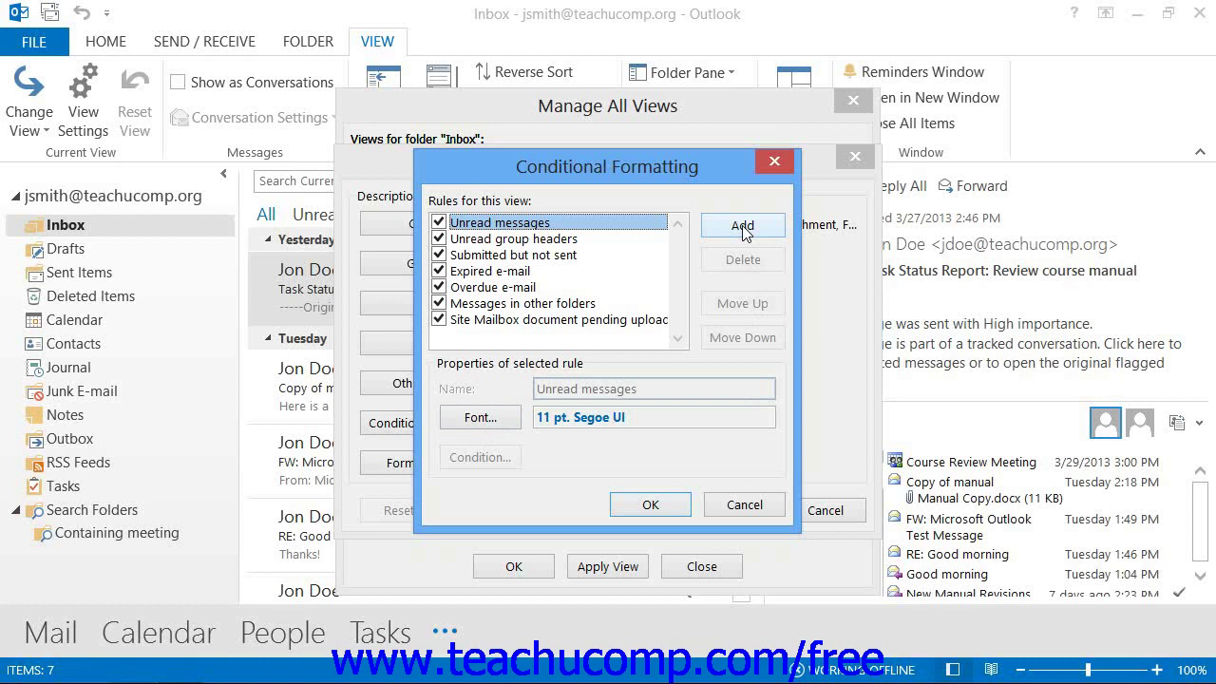
click(743, 228)
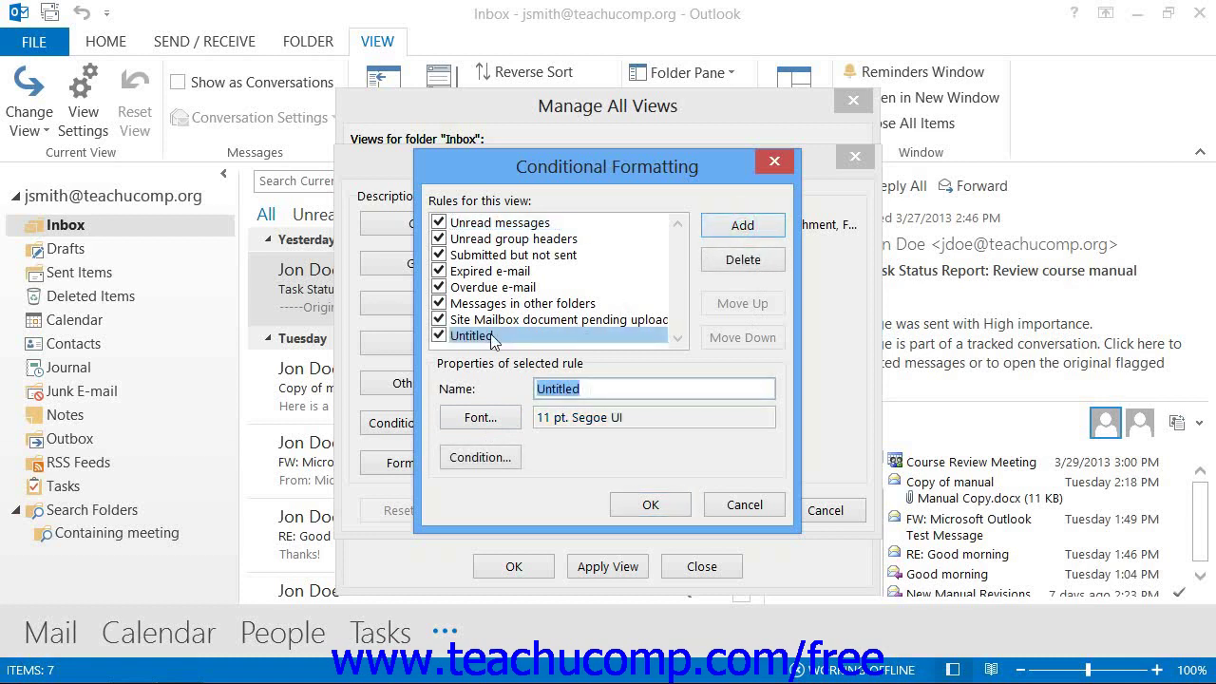
click(597, 388)
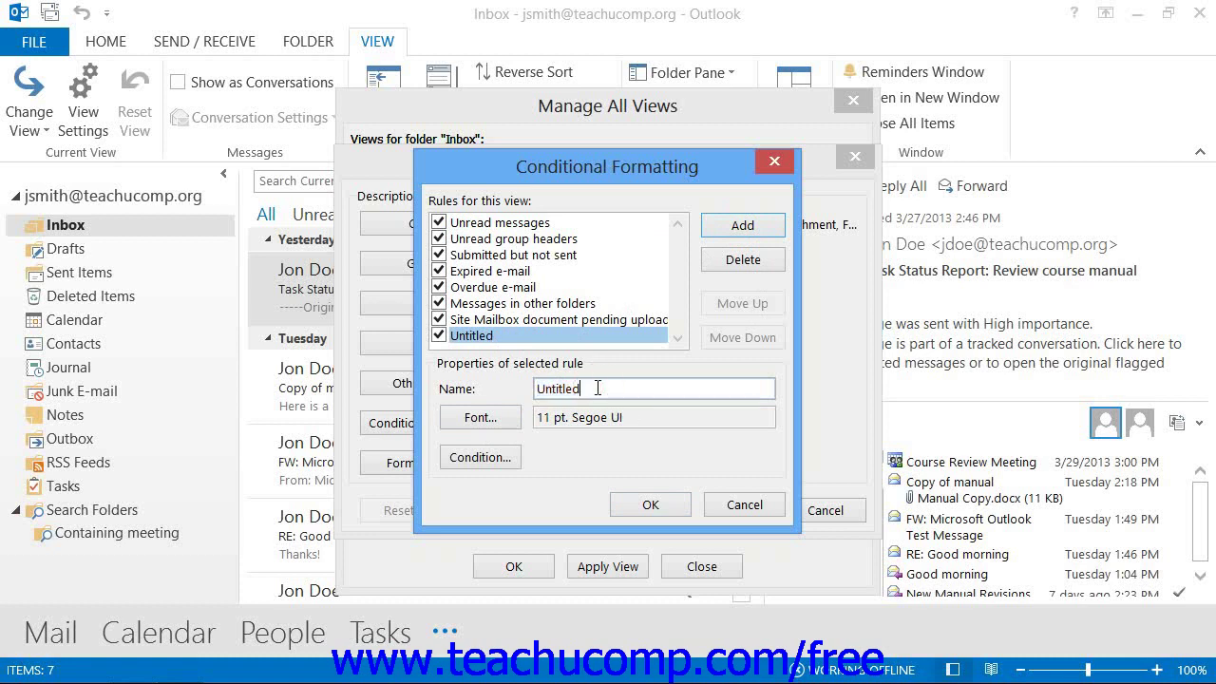
click(504, 419)
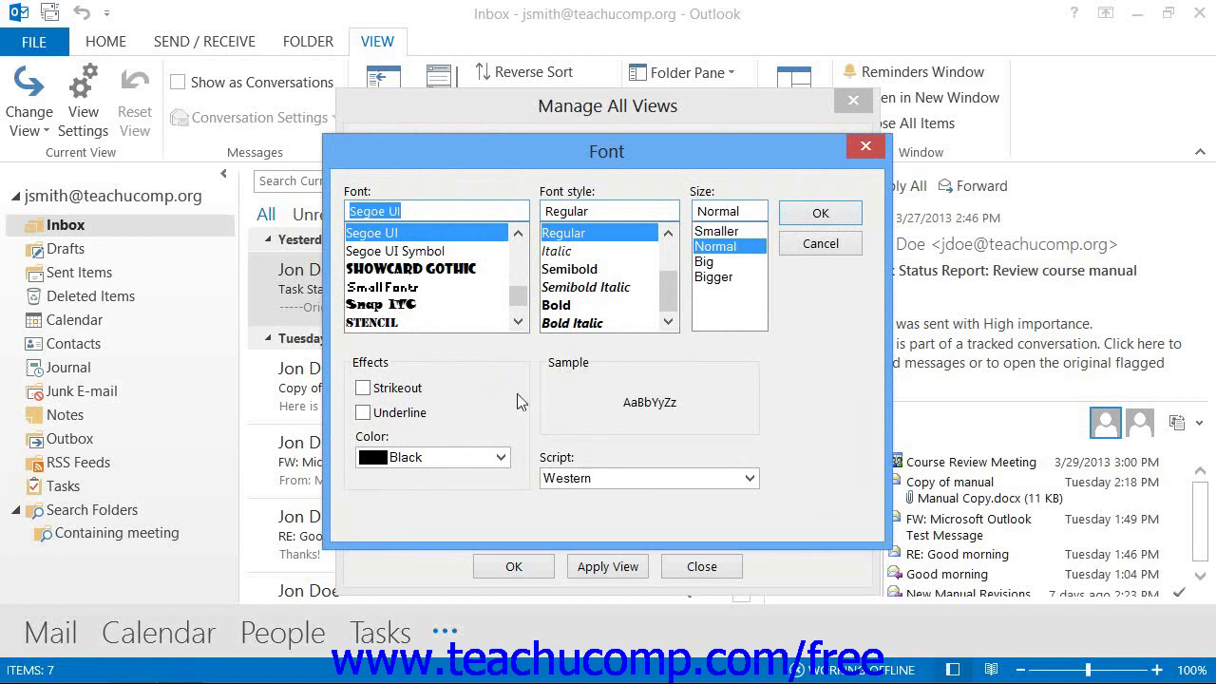
click(820, 215)
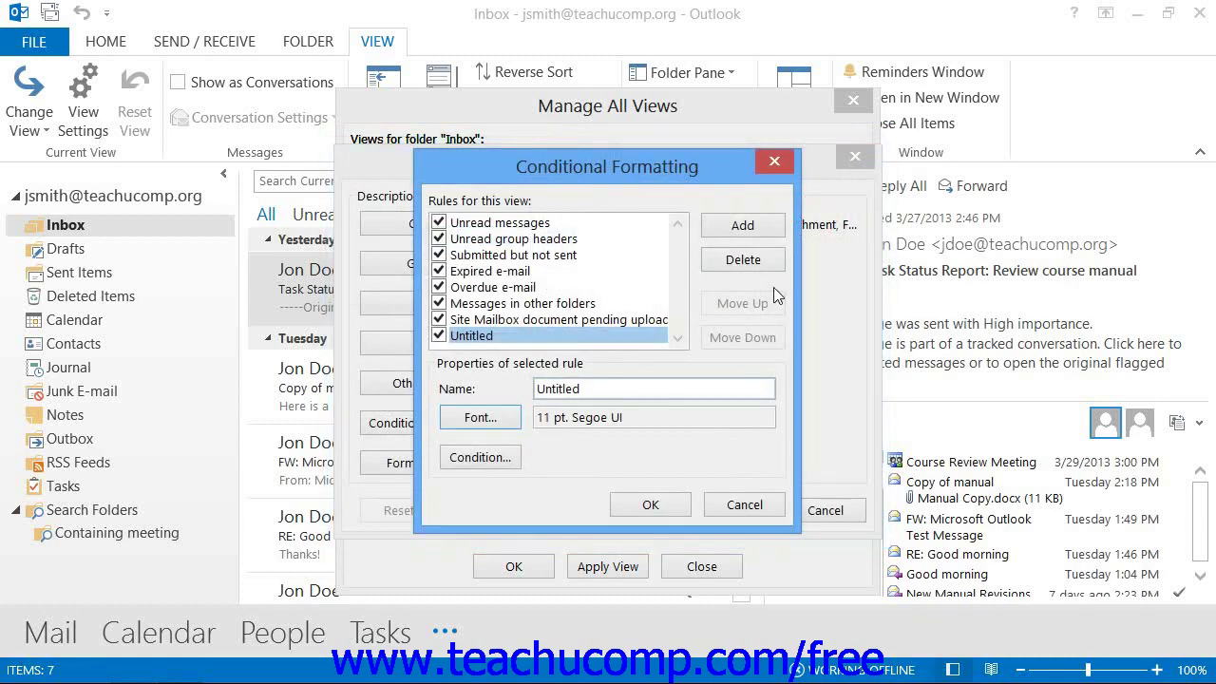
click(485, 458)
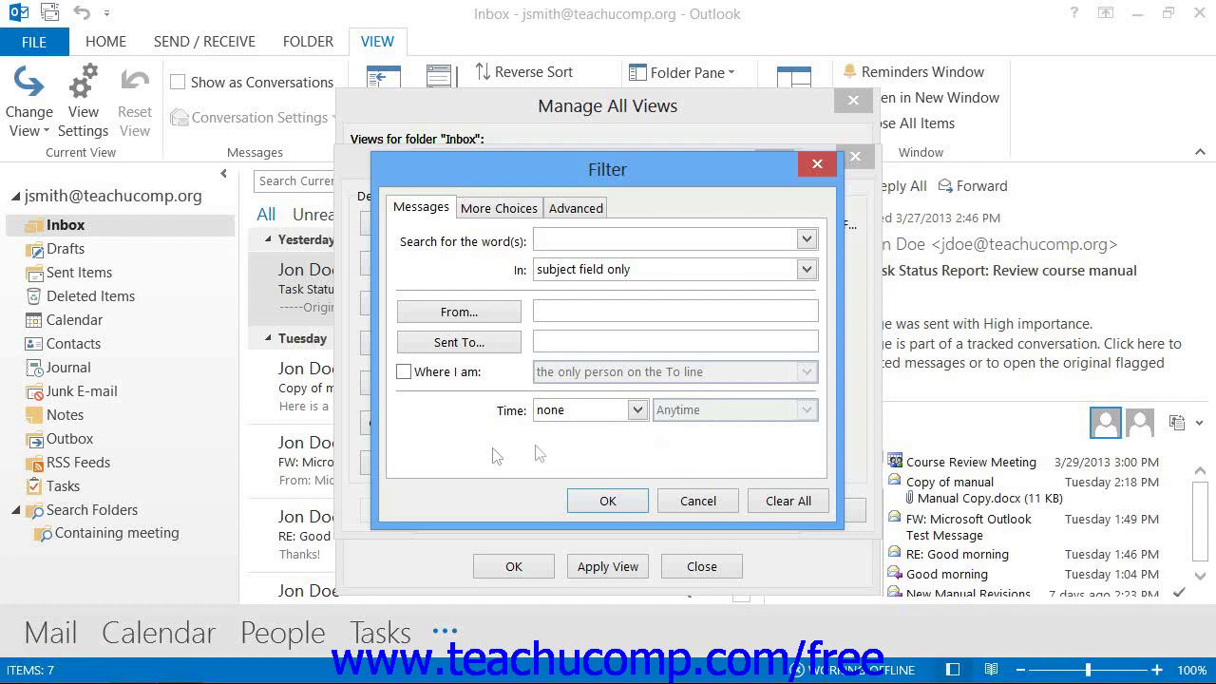
click(608, 502)
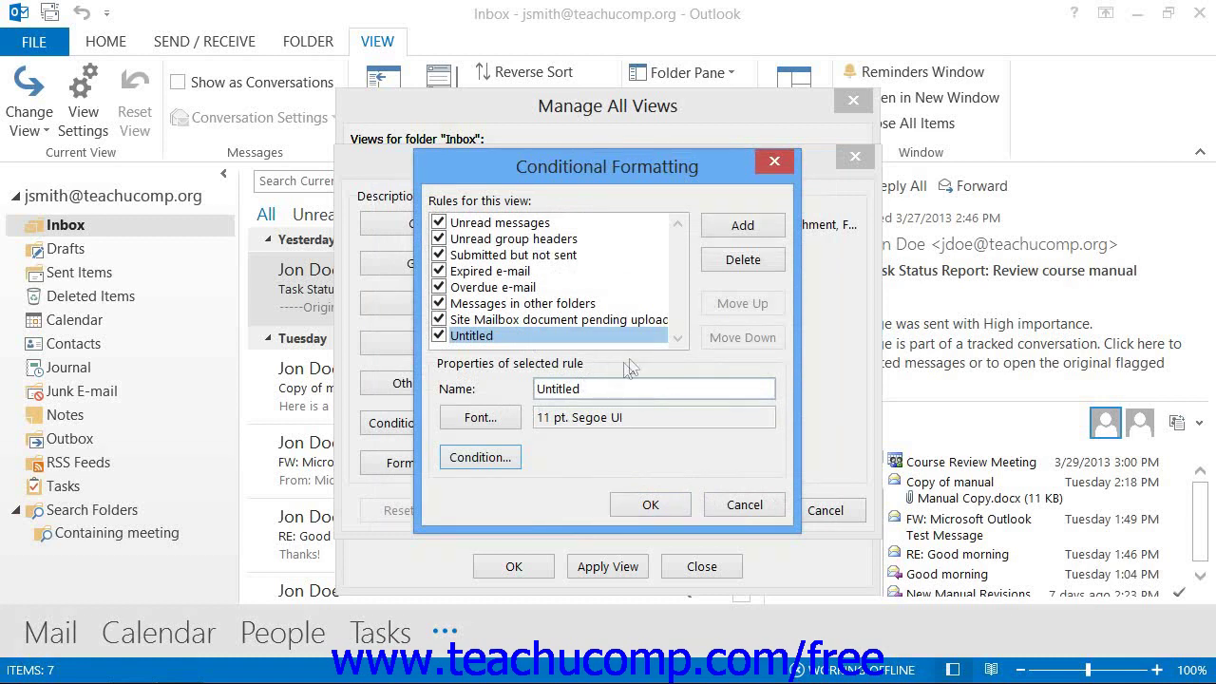
Delete the newly added rule and accept the conditional formatting settings
click(742, 260)
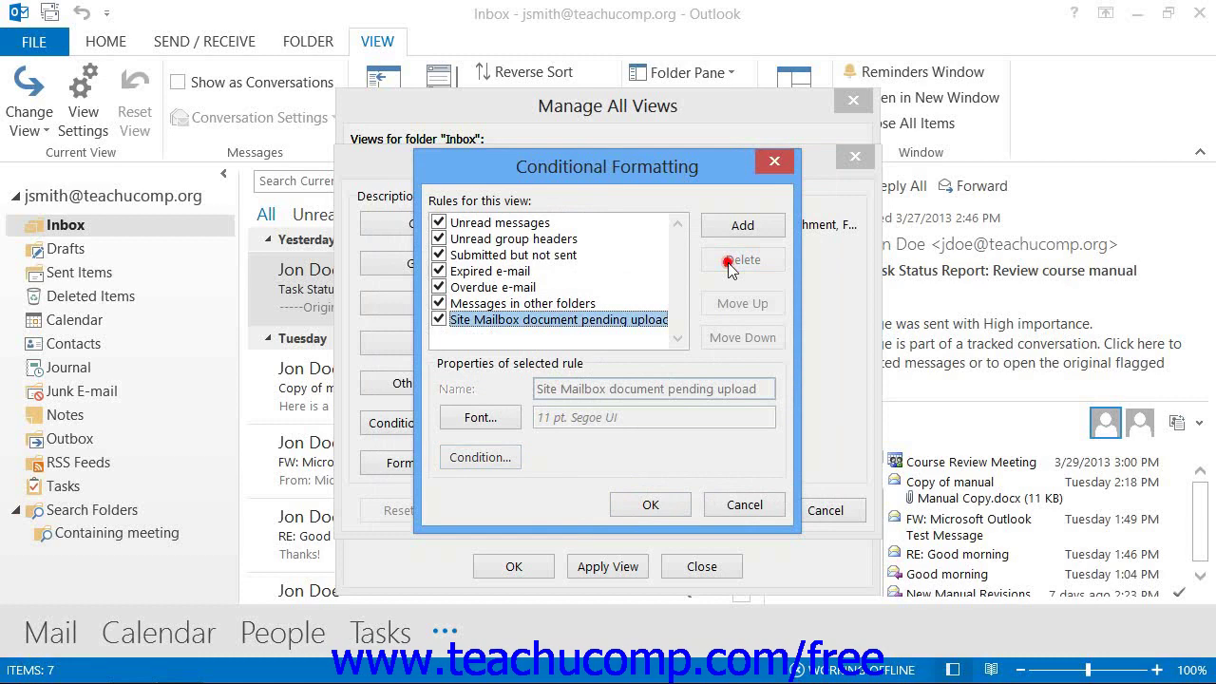
click(657, 504)
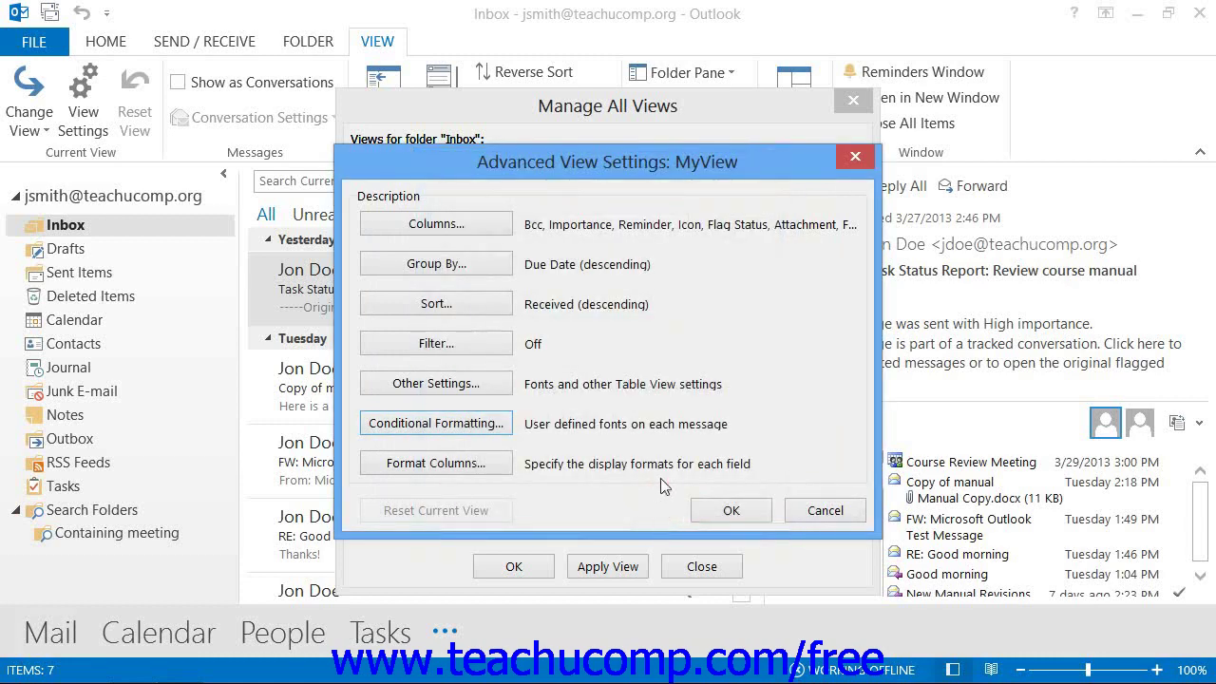
Review the display formats of the Bcc and Importance columns and accept the column formatting
click(468, 468)
click(467, 468)
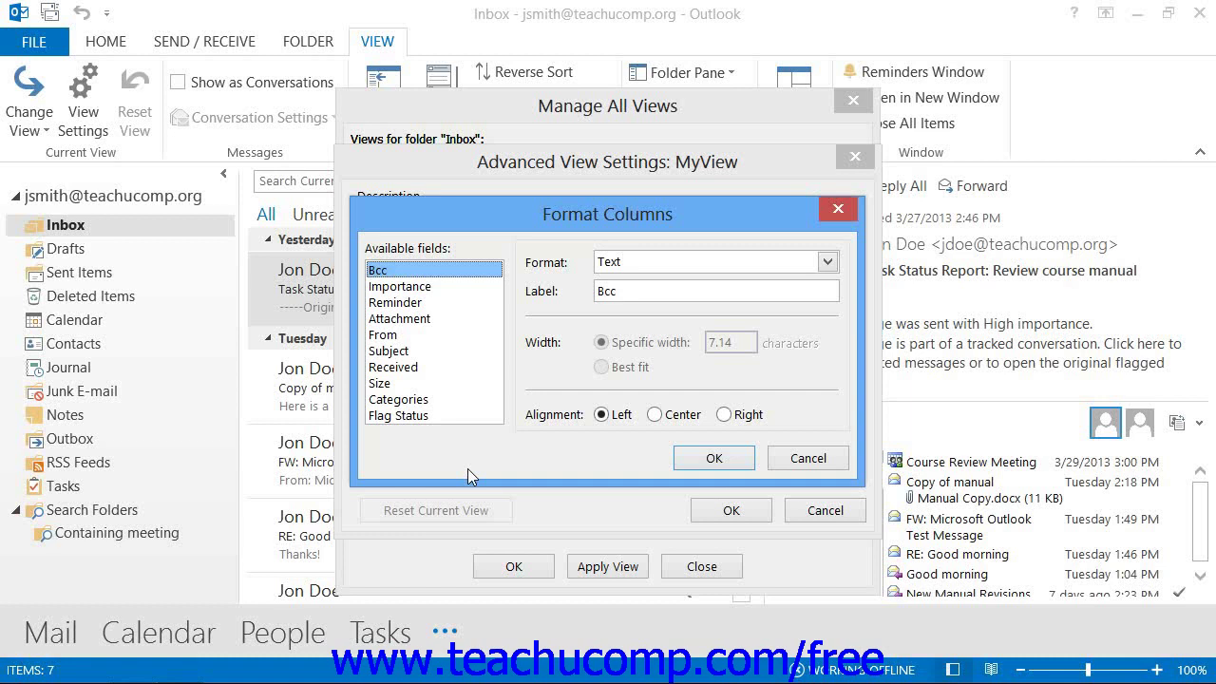
click(426, 290)
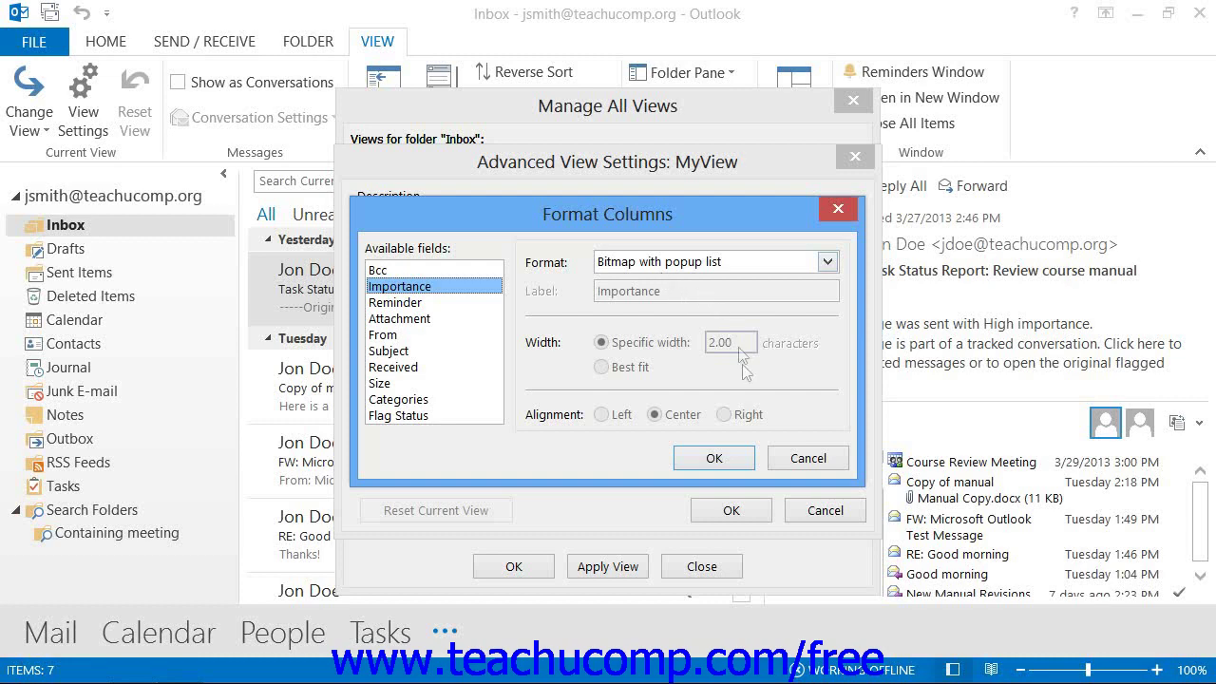
click(722, 459)
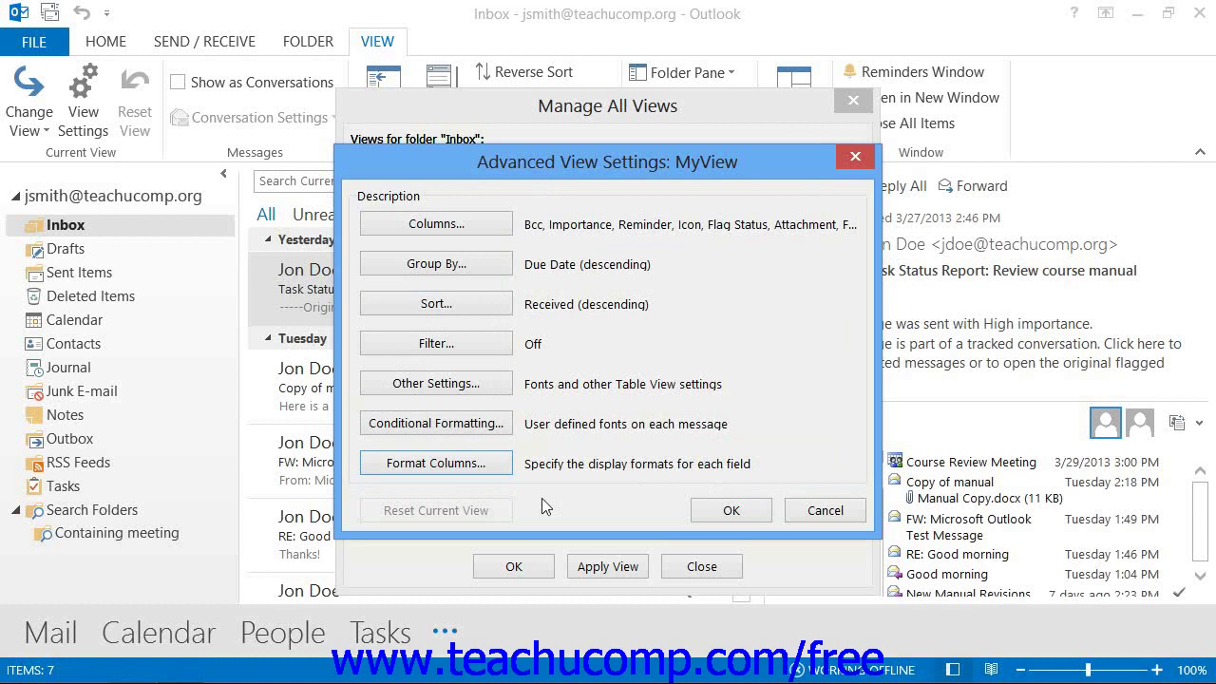
Accept MyView's advanced settings and switch the Inbox to the MyView view
click(730, 511)
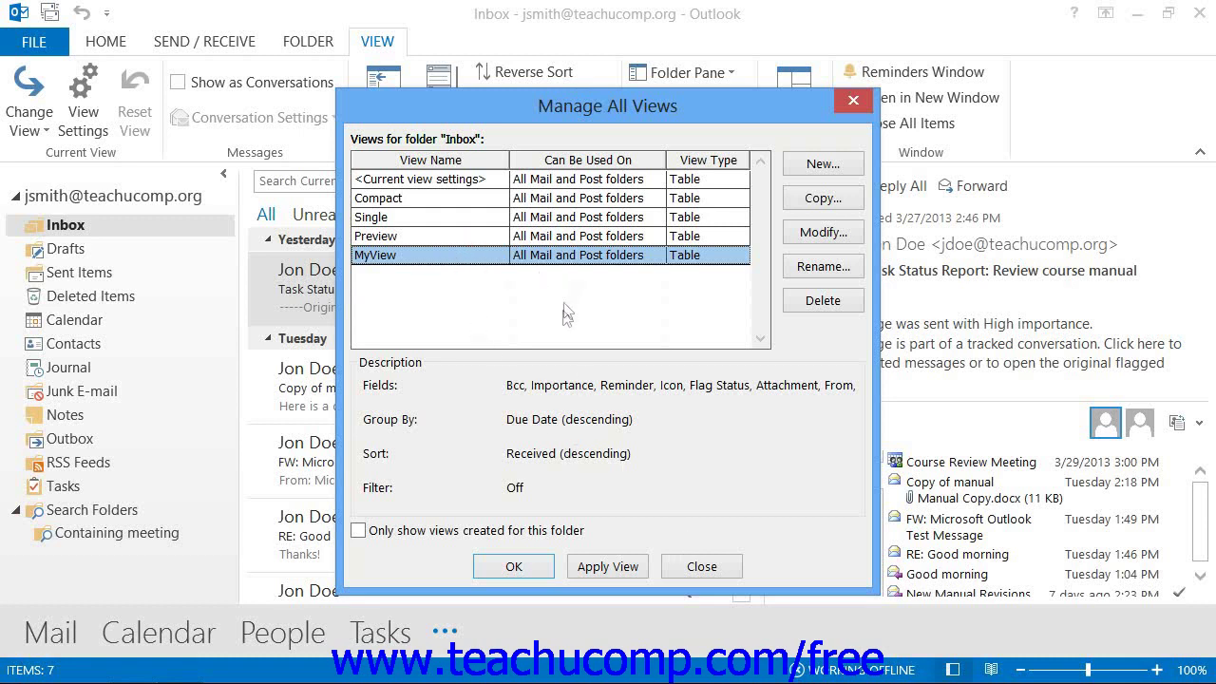
click(620, 570)
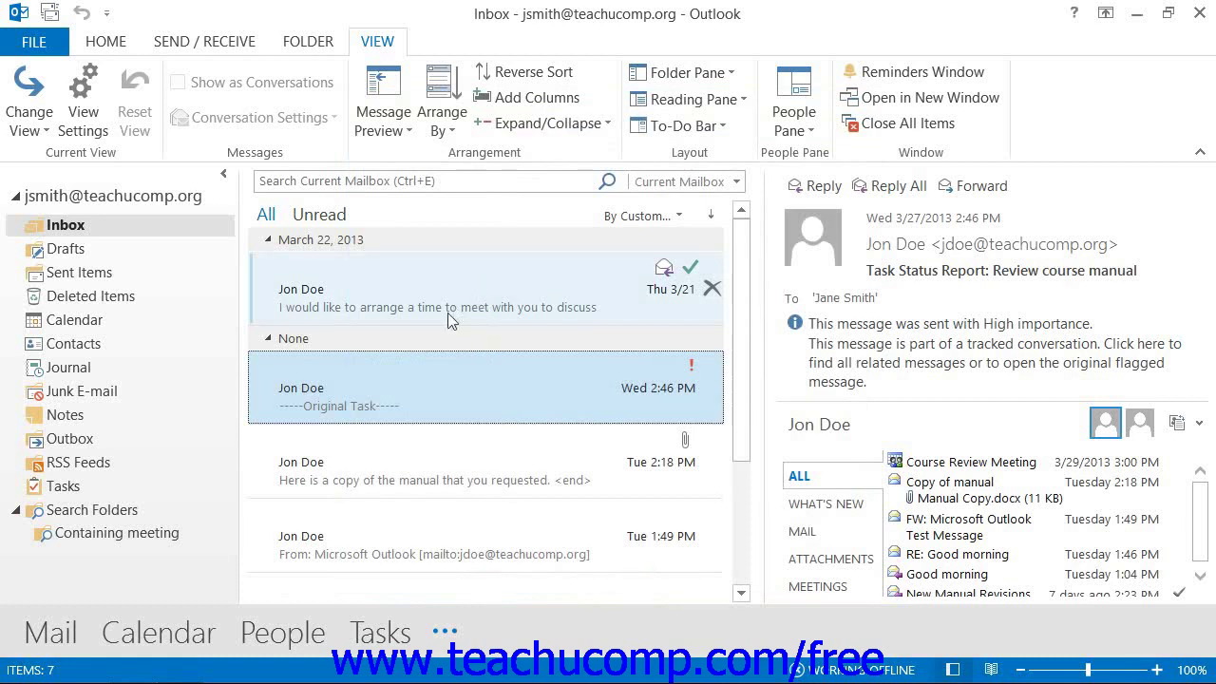
click(29, 127)
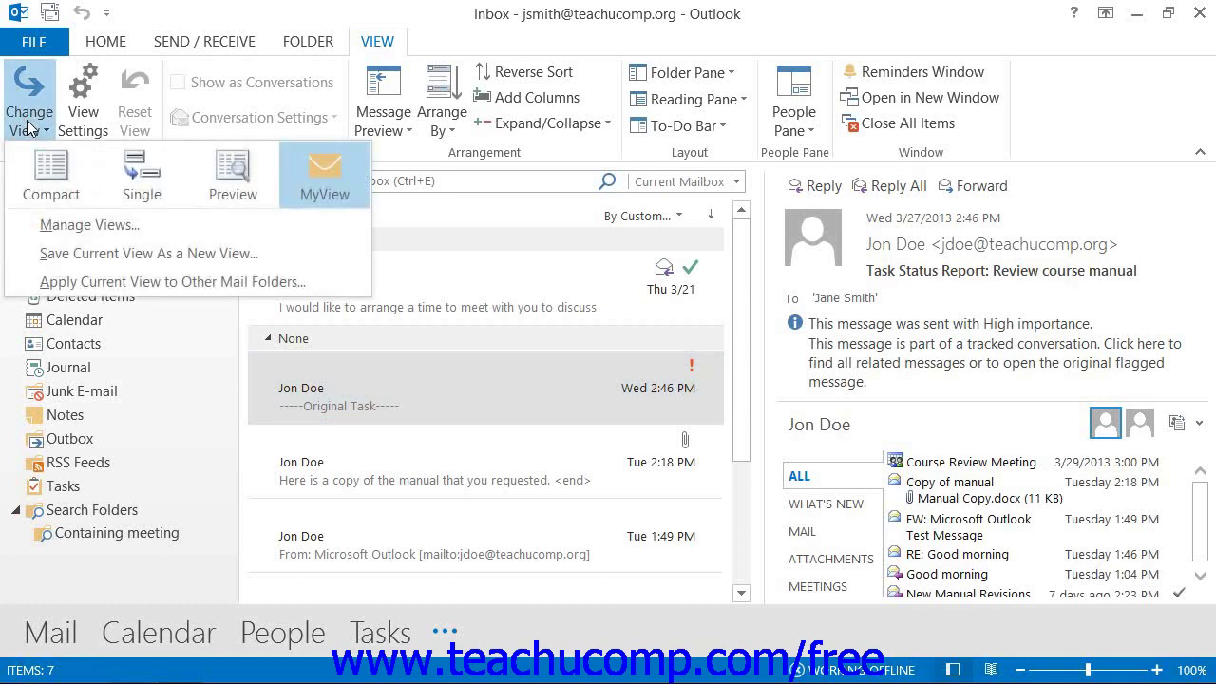
click(324, 180)
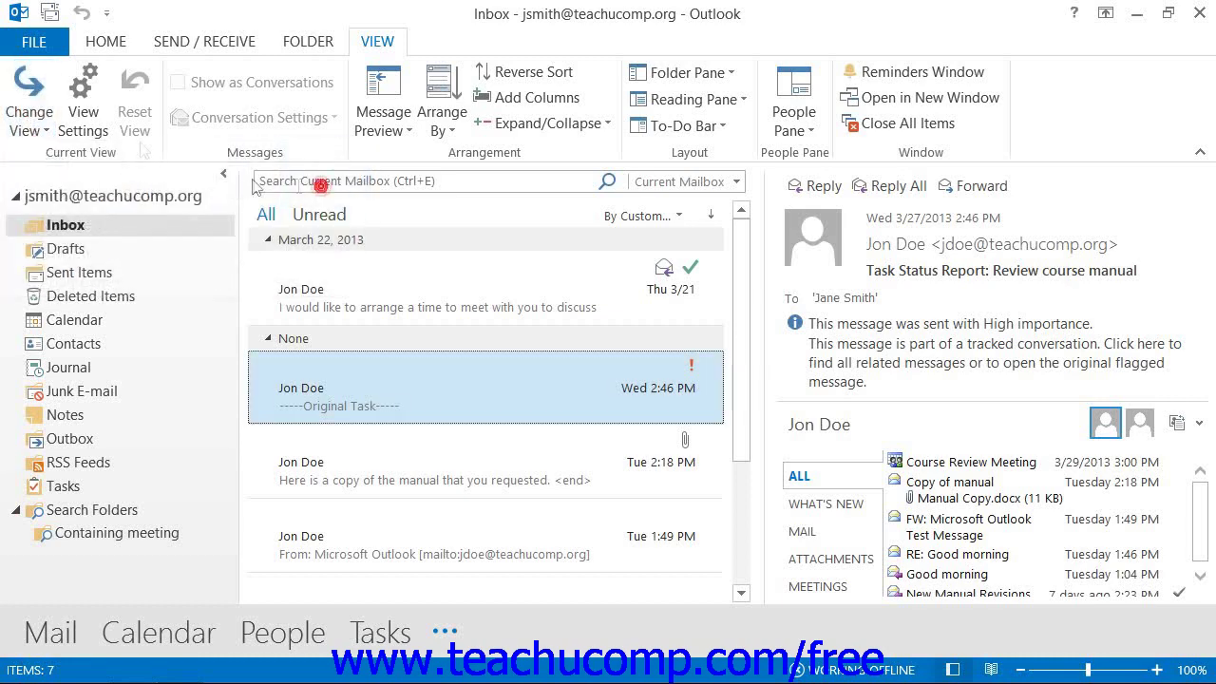
Reopen MyView's advanced settings from the list of managed Inbox views, review them and accept them as they are
click(38, 128)
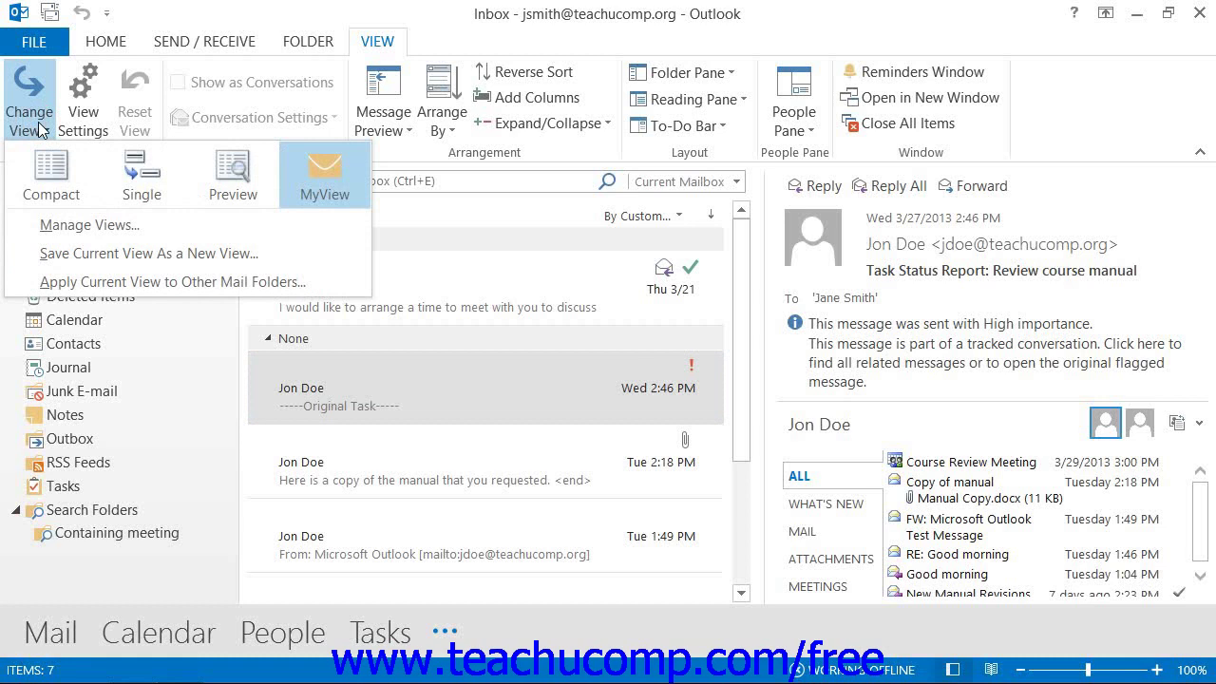
click(92, 226)
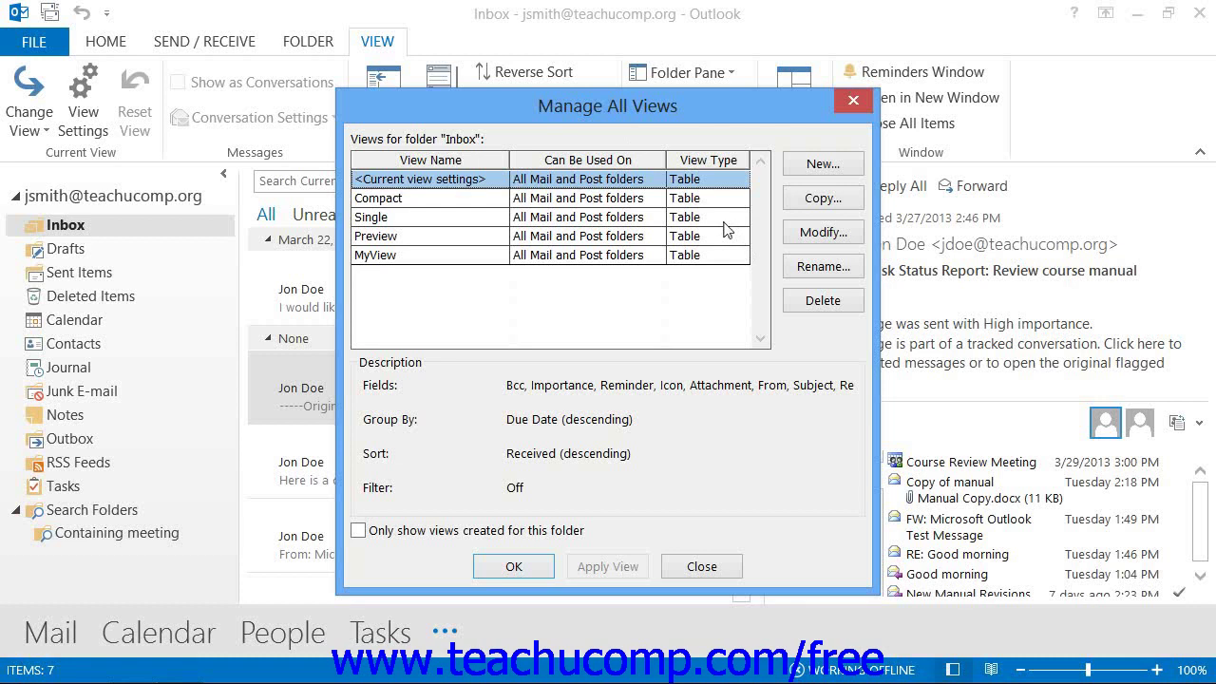
click(390, 256)
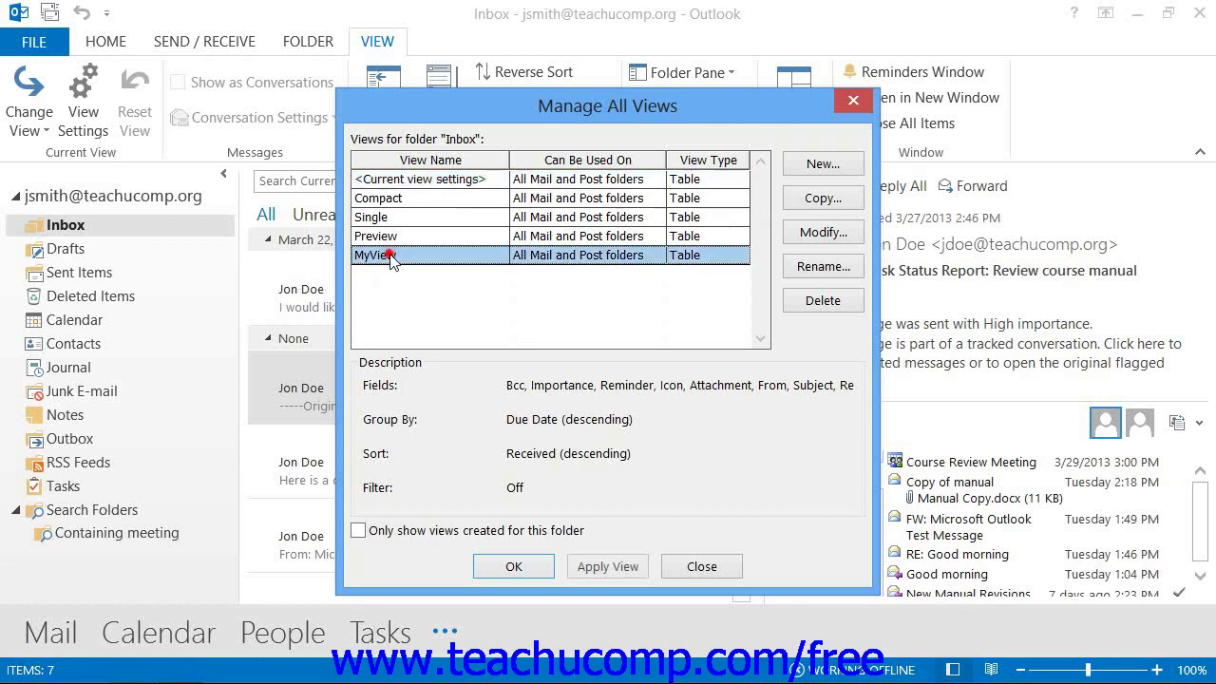
click(823, 233)
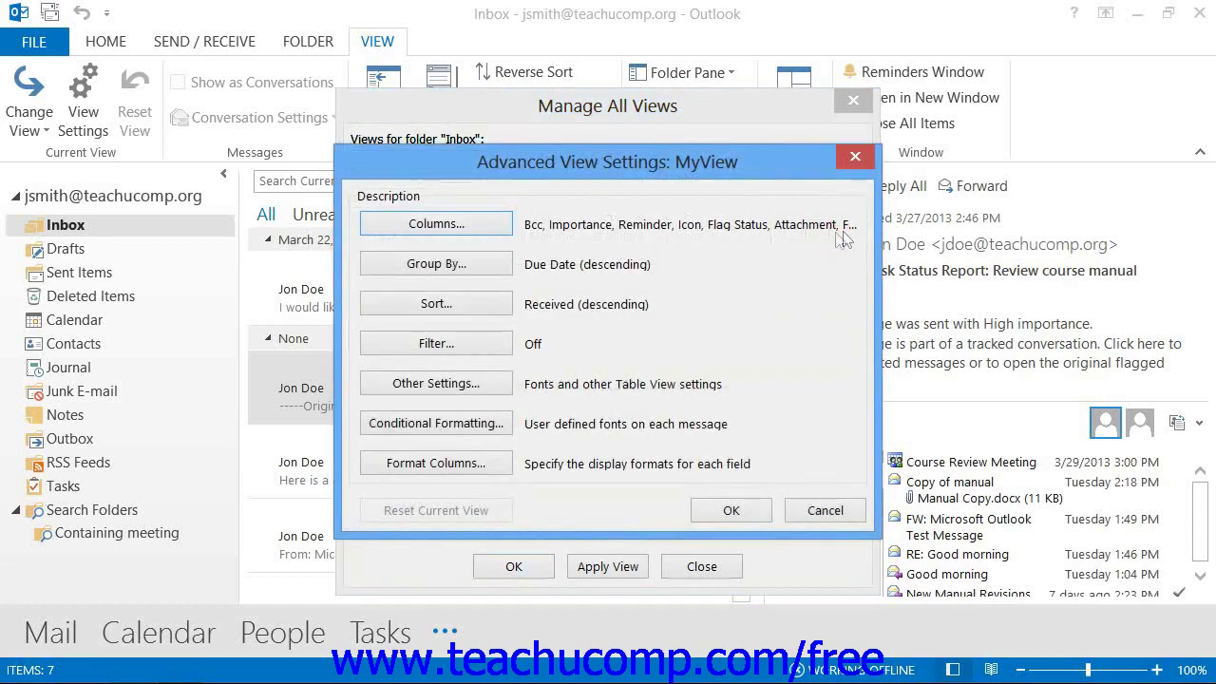
click(763, 510)
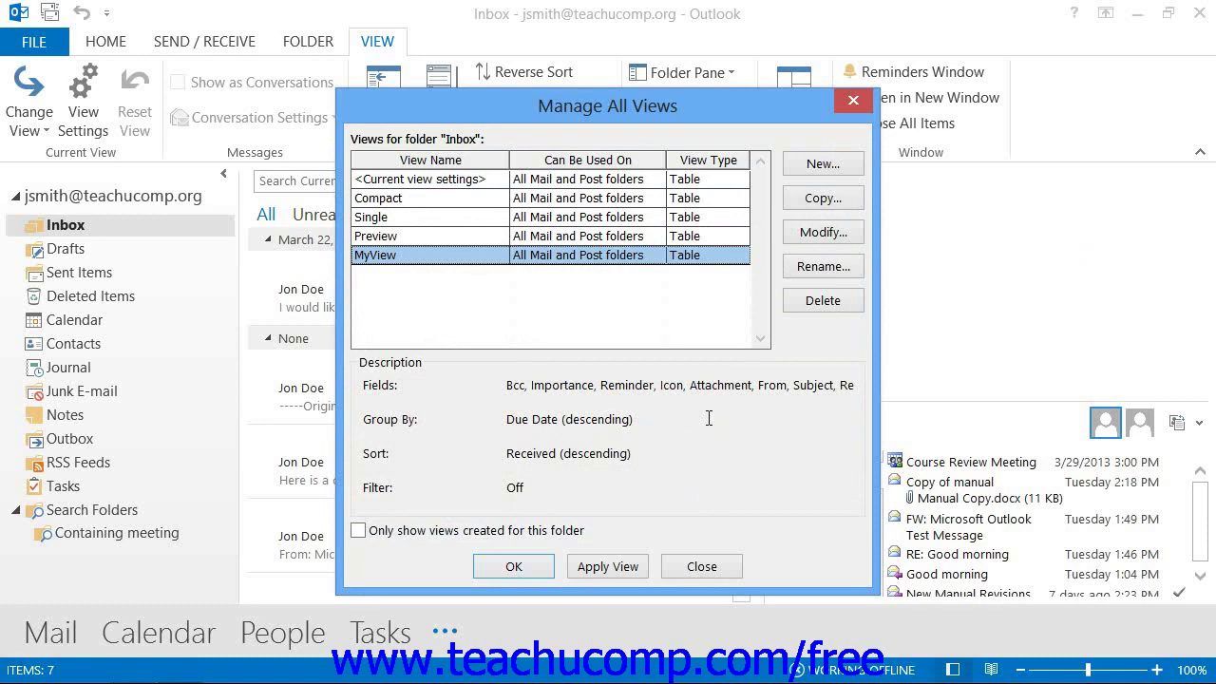
Delete the MyView view from the Inbox views, confirm the deletion and close the view manager
click(812, 303)
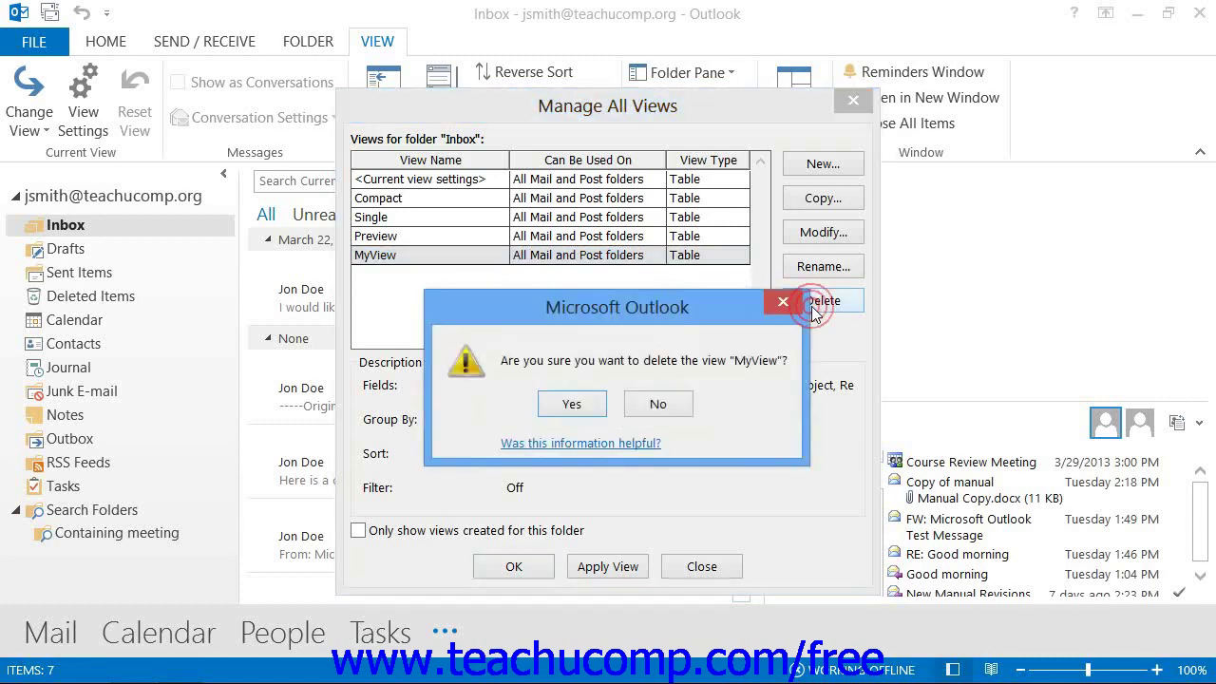
click(571, 405)
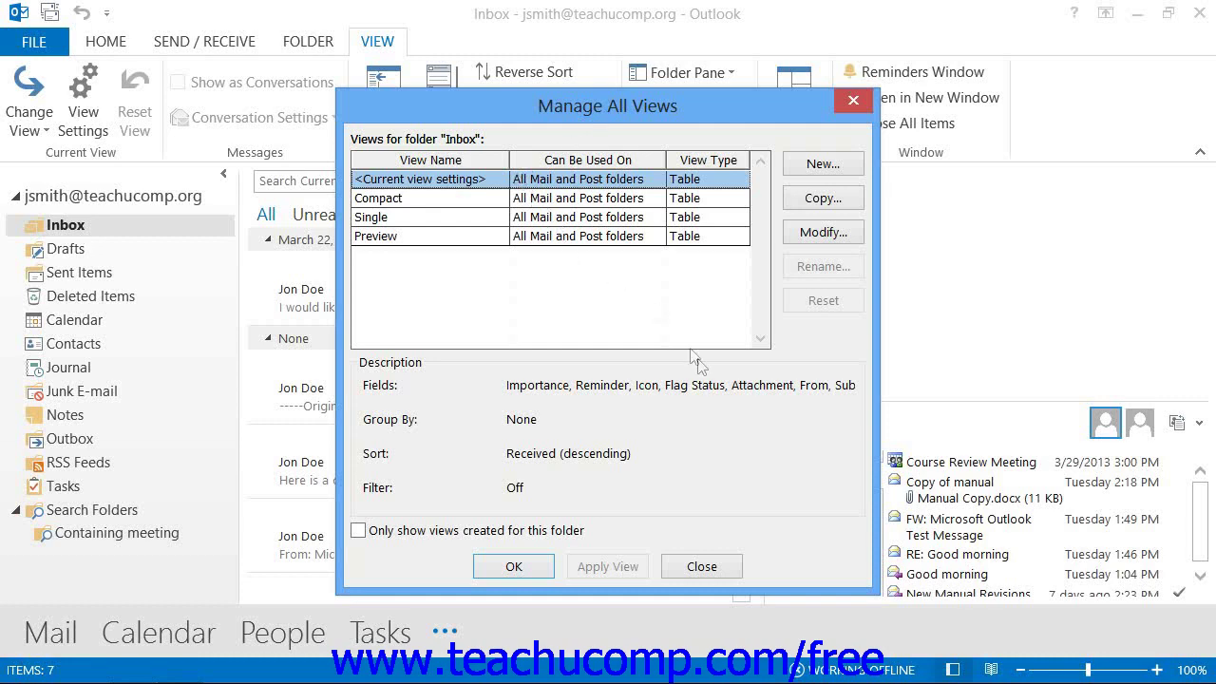
click(703, 567)
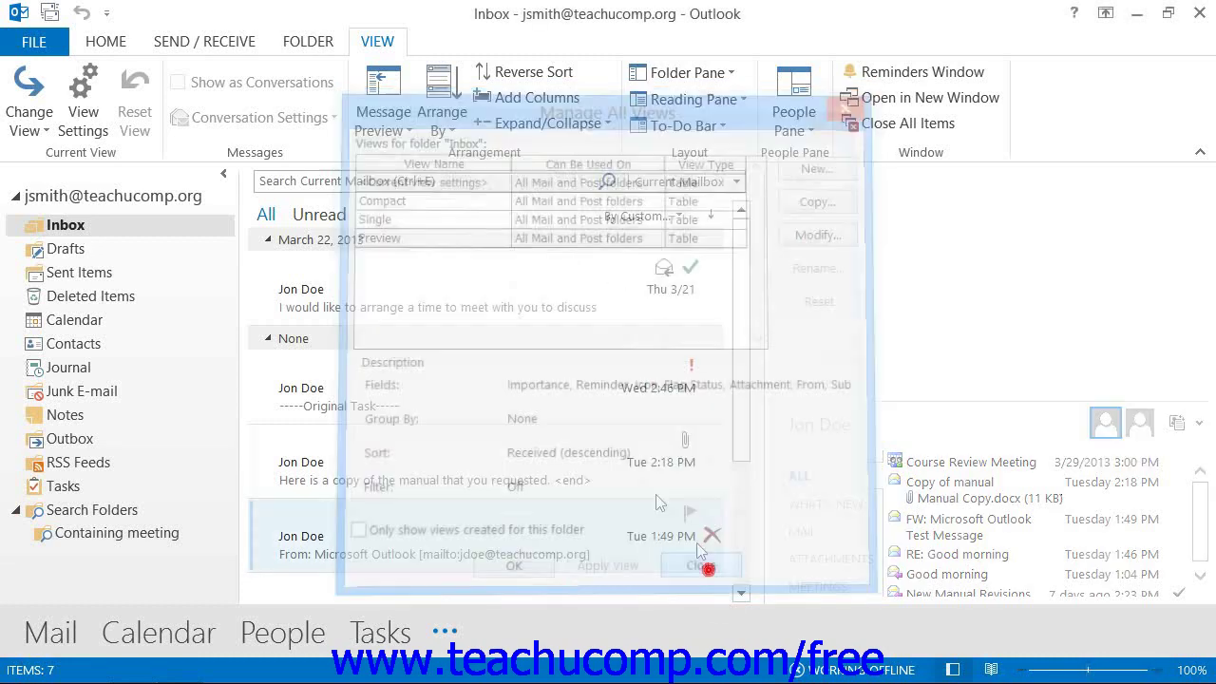